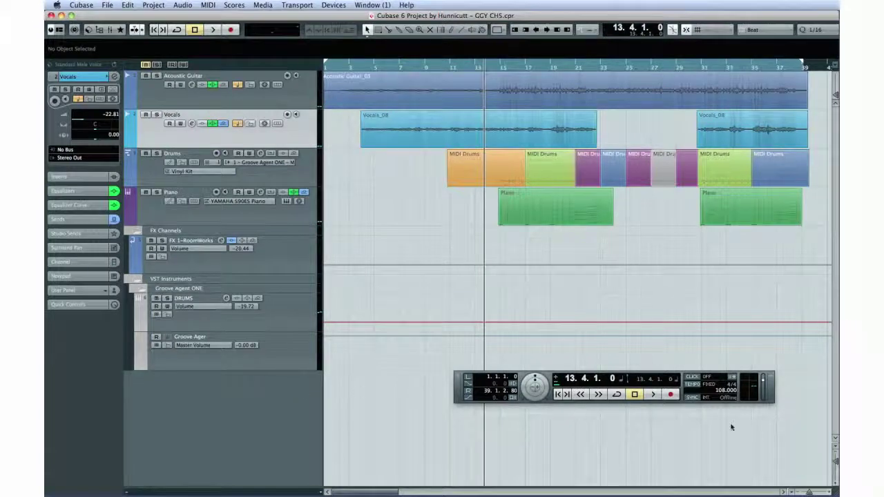
# - Reduce all tracks to one row of height and shorten the project window to make room for the mixer
pyautogui.click(835, 450)
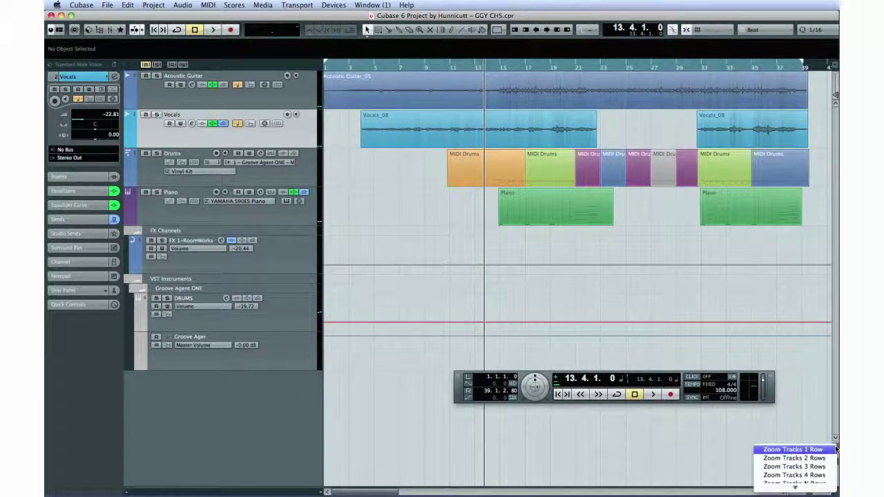
pyautogui.click(817, 449)
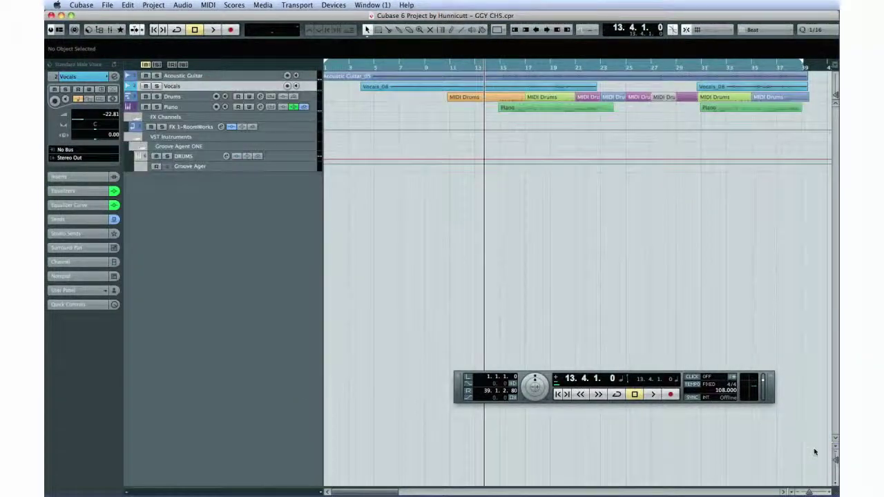
pyautogui.moveTo(835, 487); pyautogui.dragTo(838, 175)
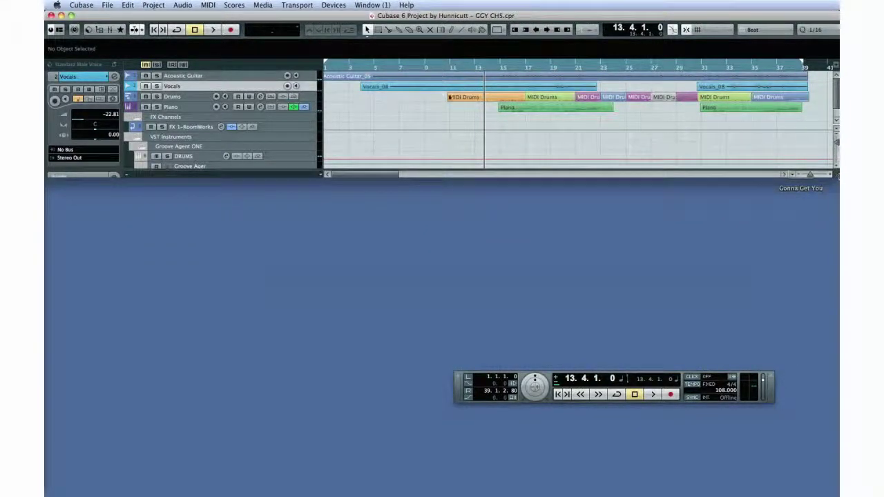
# - Open the Mixer and expand it to show the extended section above the channel faders
pyautogui.click(337, 5)
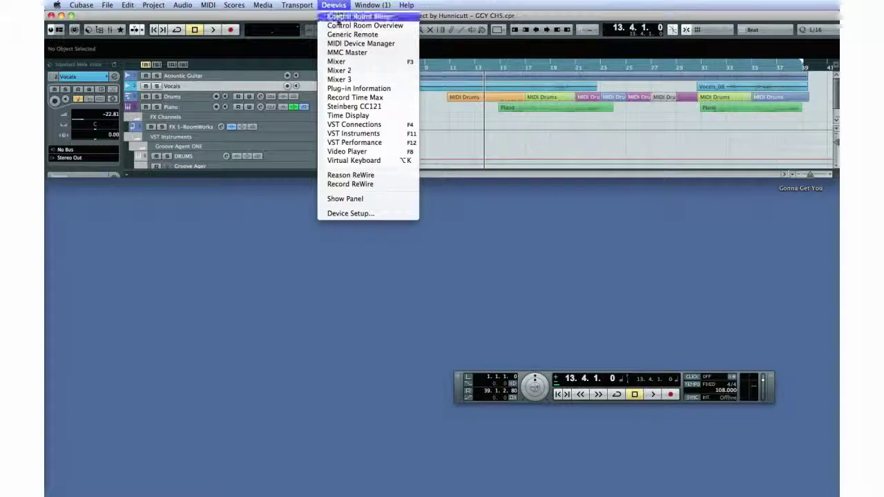
pyautogui.click(338, 61)
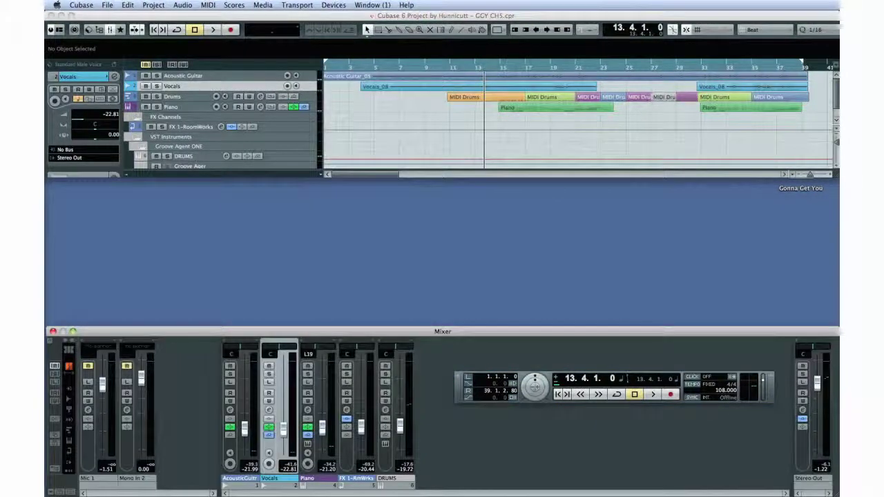
pyautogui.click(50, 343)
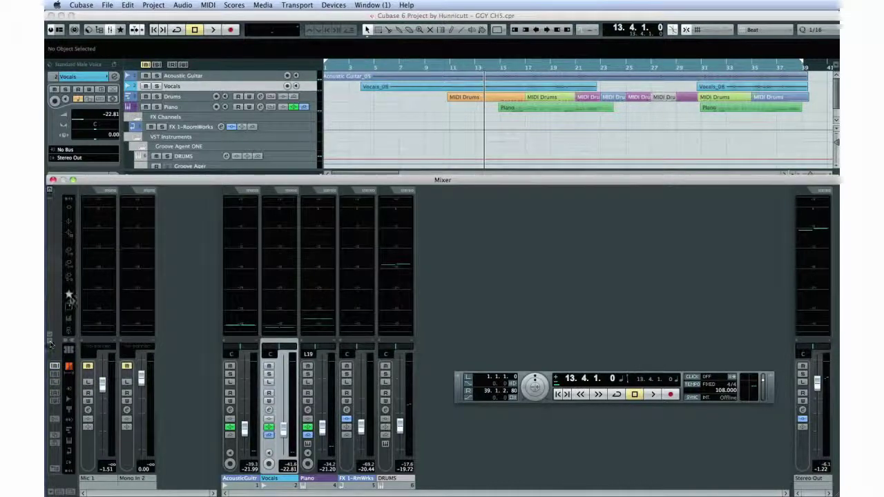
# - Look through the extended mixer views for sends and equalizers with curve, and return to the level meters
pyautogui.click(69, 276)
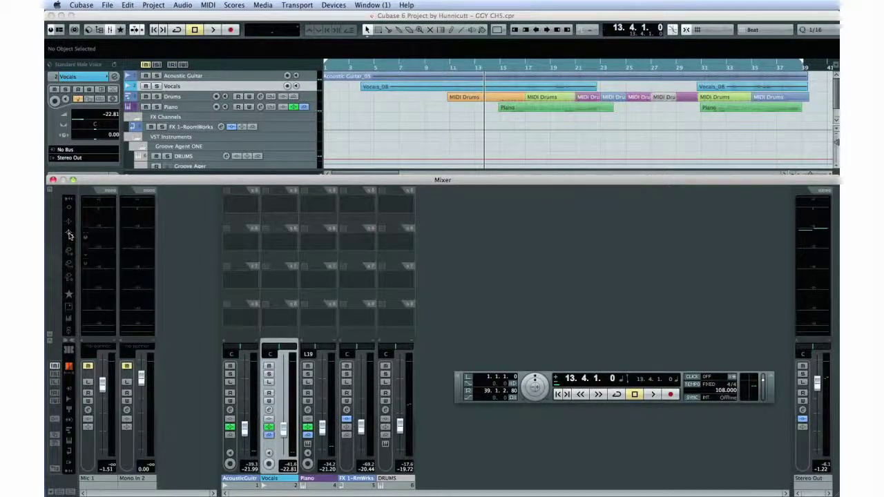
pyautogui.click(69, 235)
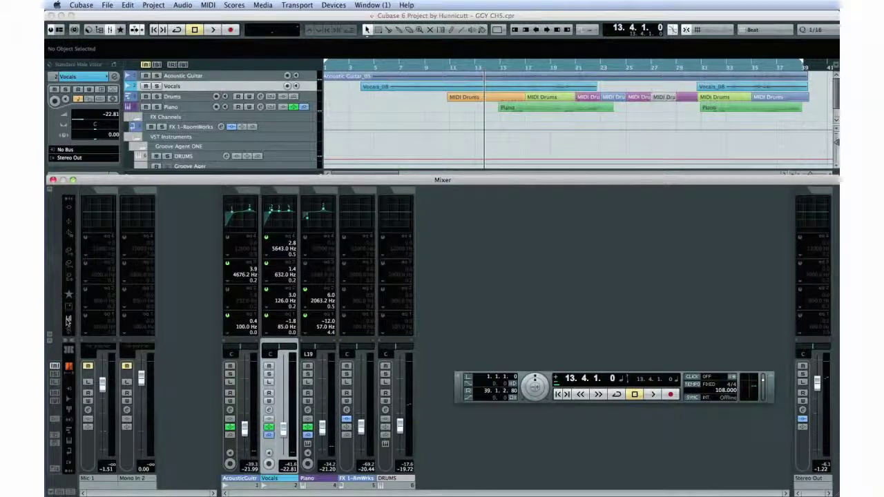
pyautogui.click(68, 320)
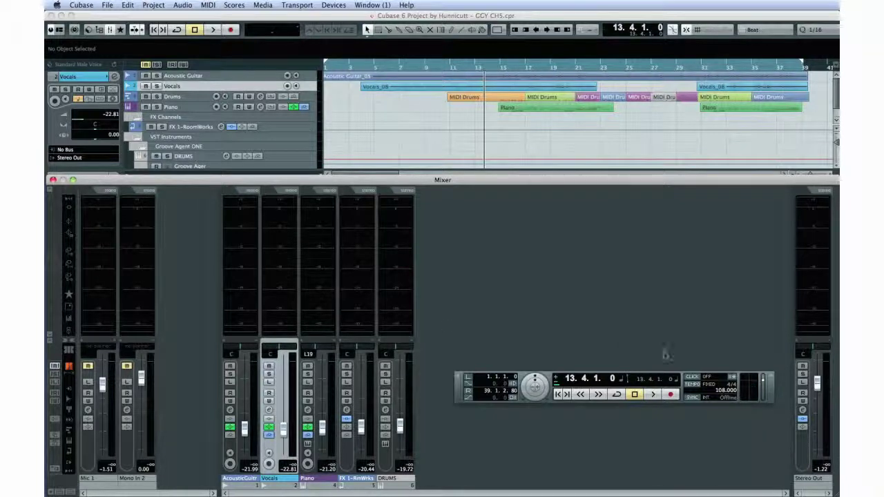
# - Start playback and raise the faders of Vocals to -0.67, Acoustic Guitar to -1.76 and Piano to about -5.4
pyautogui.click(651, 395)
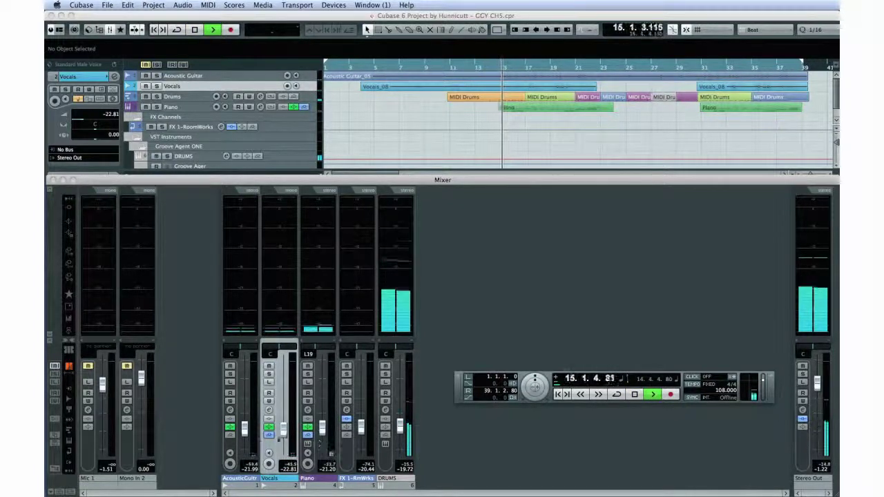
pyautogui.moveTo(285, 432); pyautogui.dragTo(285, 383)
pyautogui.moveTo(249, 420); pyautogui.dragTo(247, 390)
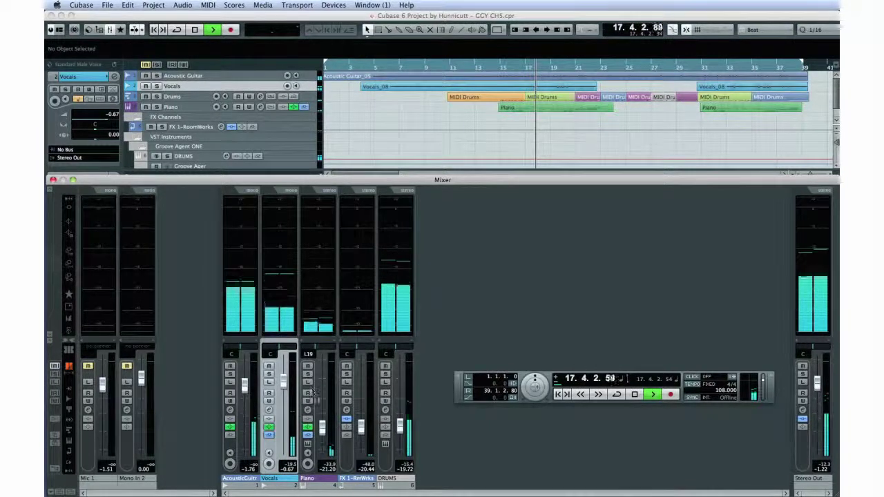
pyautogui.moveTo(322, 428); pyautogui.dragTo(321, 400)
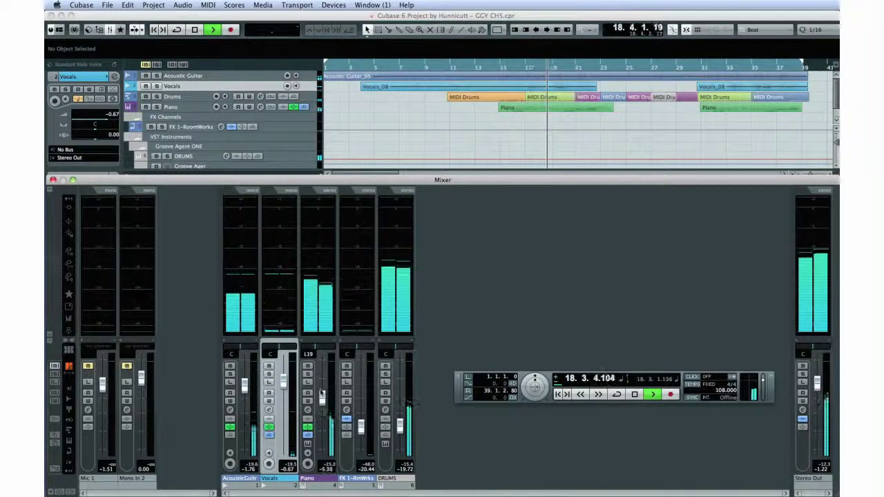
# - Rebalance the faders to Vocals -1.76, Piano -8.40 and DRUMS -17.40 during playback, and stop the transport
pyautogui.moveTo(400, 422); pyautogui.dragTo(400, 408)
pyautogui.moveTo(284, 382); pyautogui.dragTo(284, 386)
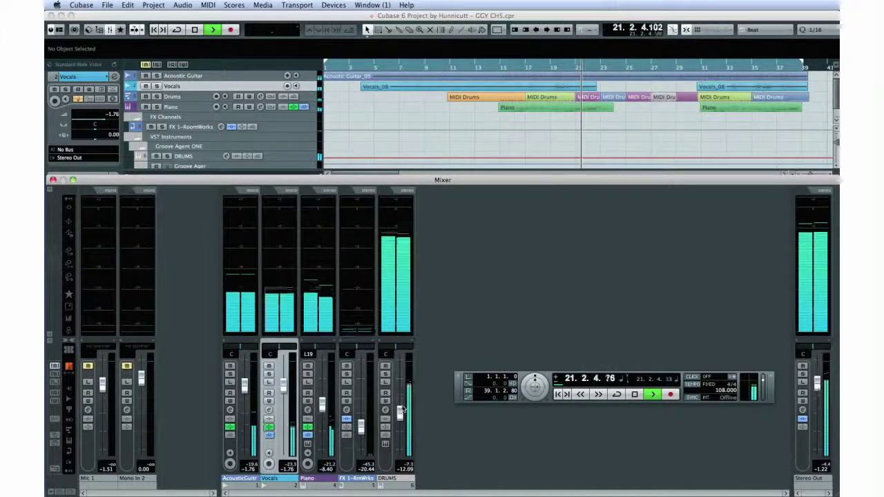
pyautogui.moveTo(399, 413); pyautogui.dragTo(399, 424)
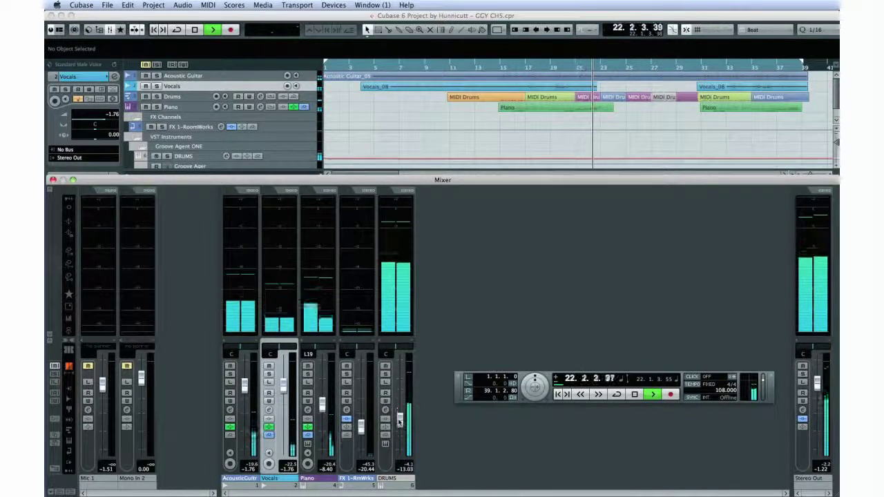
pyautogui.click(634, 394)
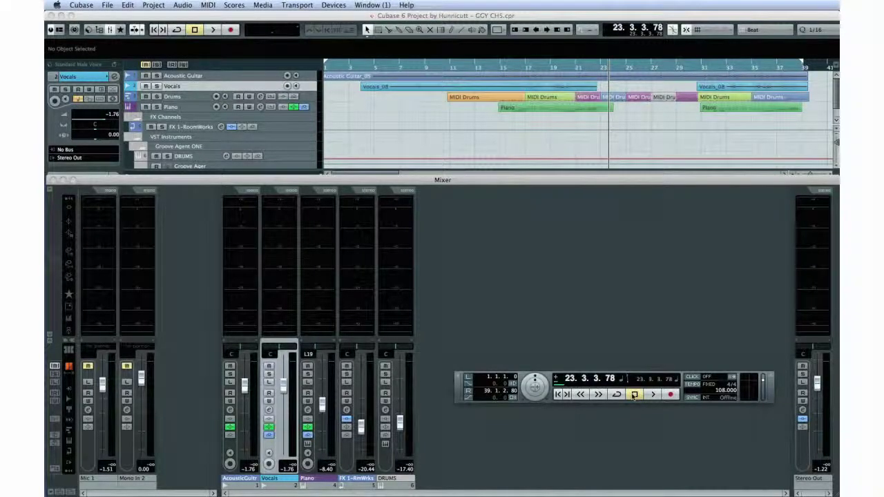
pyautogui.click(155, 4)
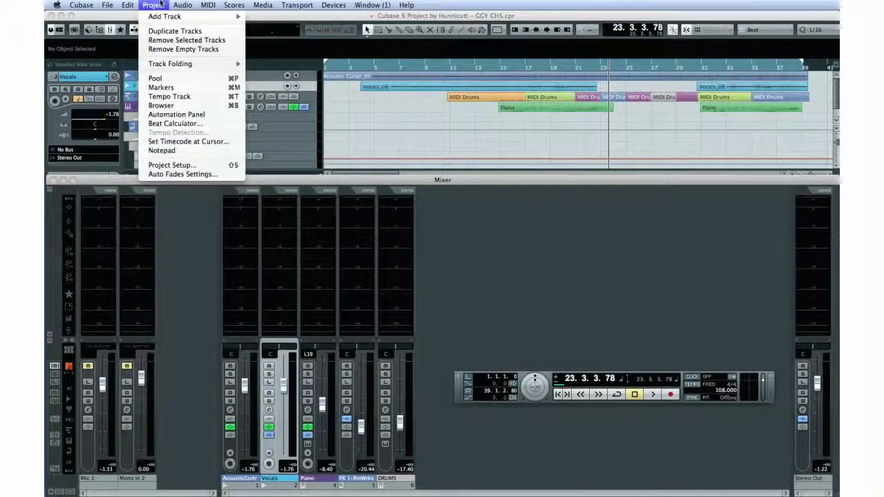
pyautogui.moveTo(169, 16)
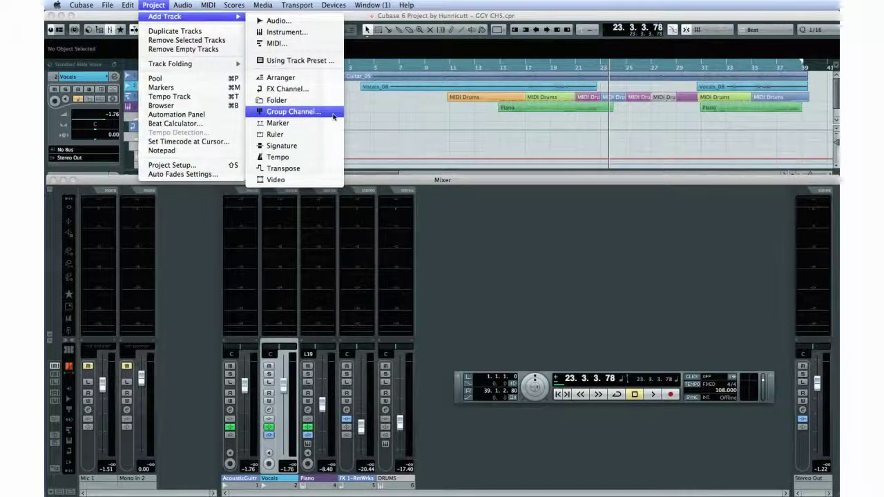
pyautogui.click(459, 271)
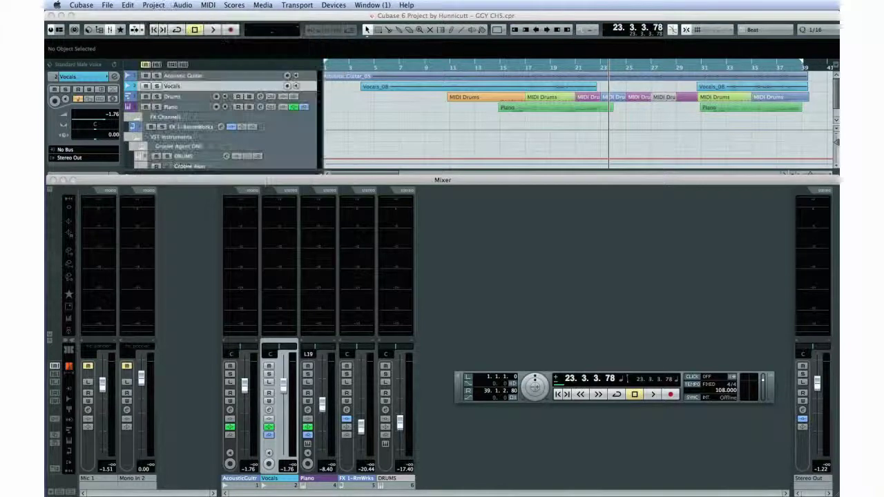
# - Select the Acoustic Guitar, Vocals and Piano channels together in the mixer and link them
pyautogui.click(237, 445)
pyautogui.click(313, 428)
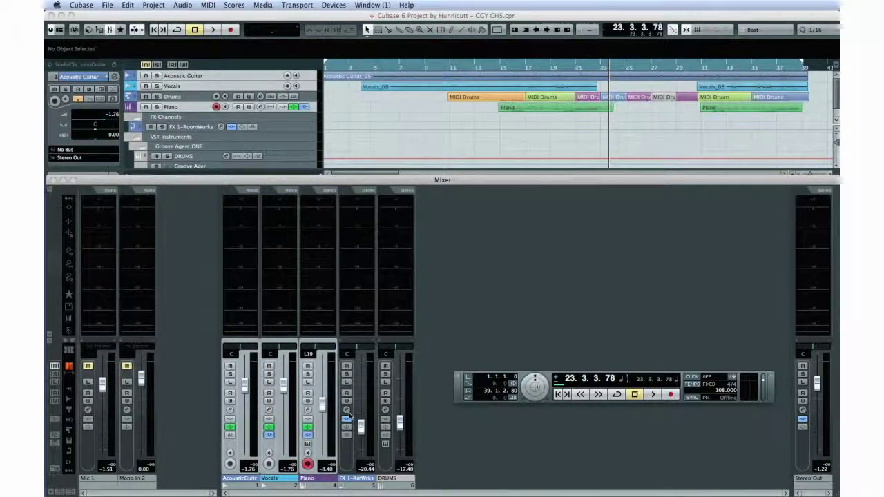
pyautogui.rightClick(358, 408)
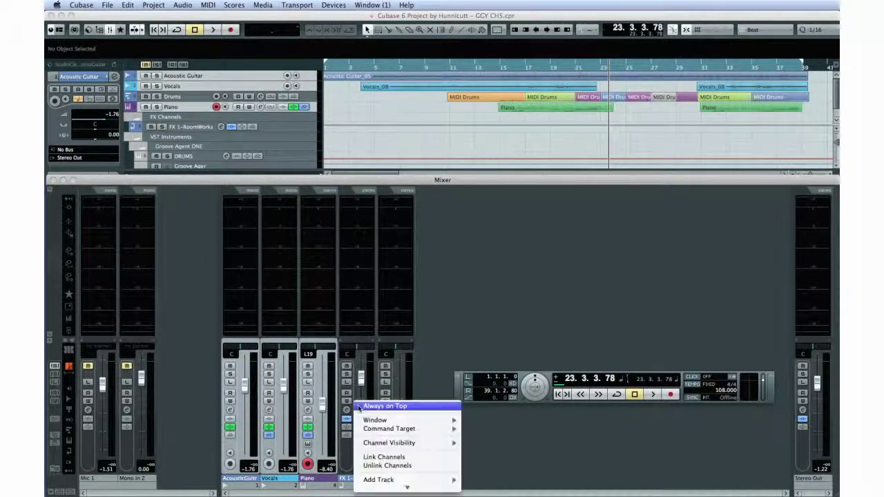
pyautogui.click(380, 457)
# - Lower the linked faders to -5.00 for Acoustic Guitar and Vocals and -11.64 for Piano, and unlink the channels
pyautogui.moveTo(321, 406)
pyautogui.mouseDown()
pyautogui.moveTo(323, 395)
pyautogui.moveTo(326, 442)
pyautogui.moveTo(323, 397)
pyautogui.moveTo(323, 415)
pyautogui.mouseUp()
pyautogui.rightClick(319, 442)
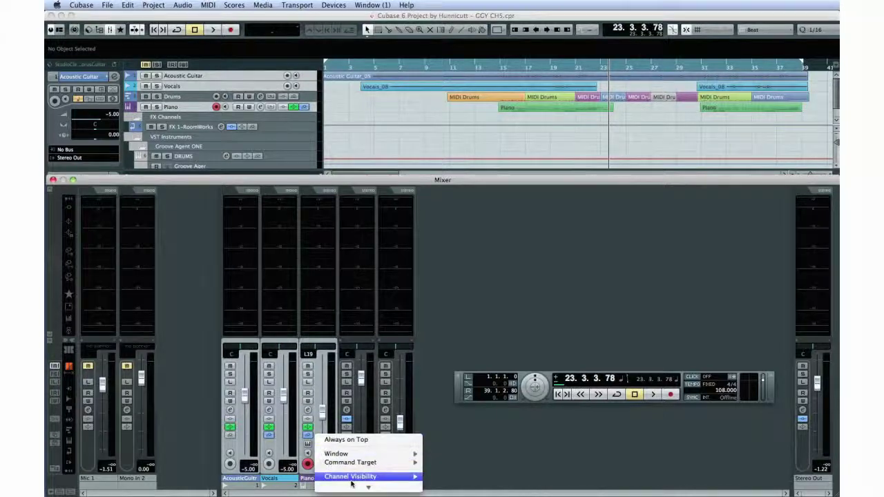
pyautogui.click(352, 440)
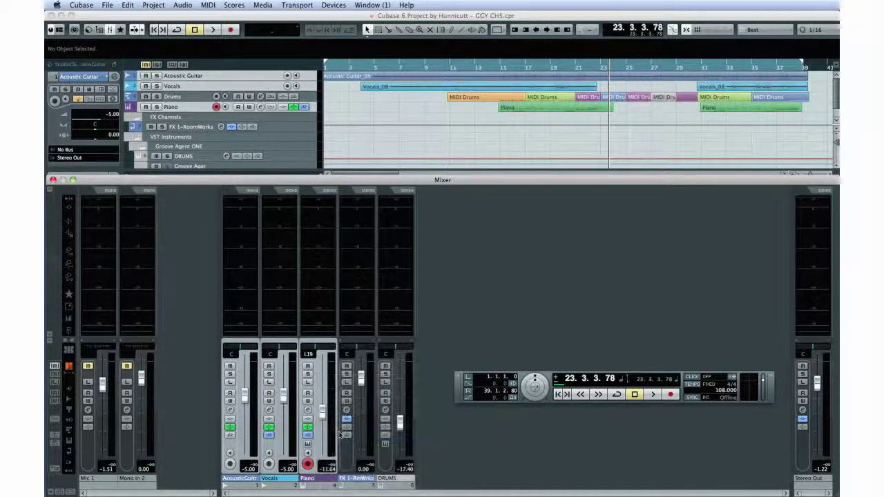
# - Raise the DRUMS fader to -6.31 and audition the drums during playback, briefly soloing that channel
pyautogui.moveTo(397, 426); pyautogui.dragTo(399, 401)
pyautogui.press('space')
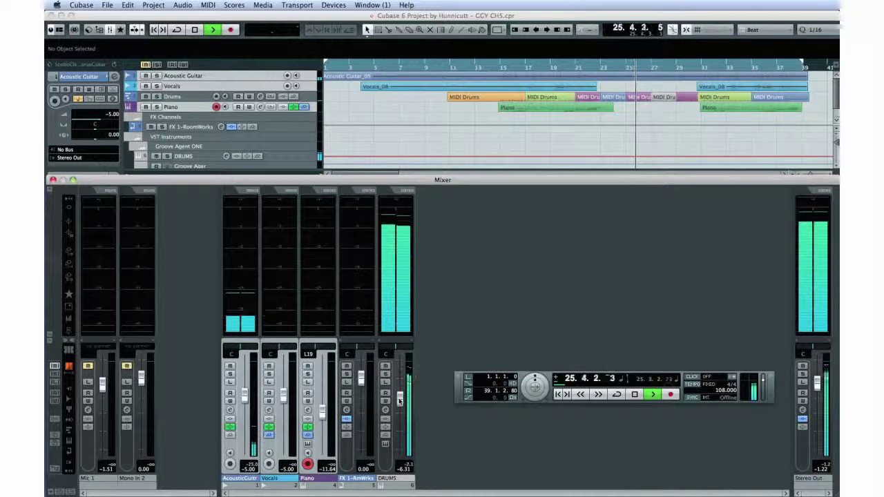
pyautogui.click(386, 373)
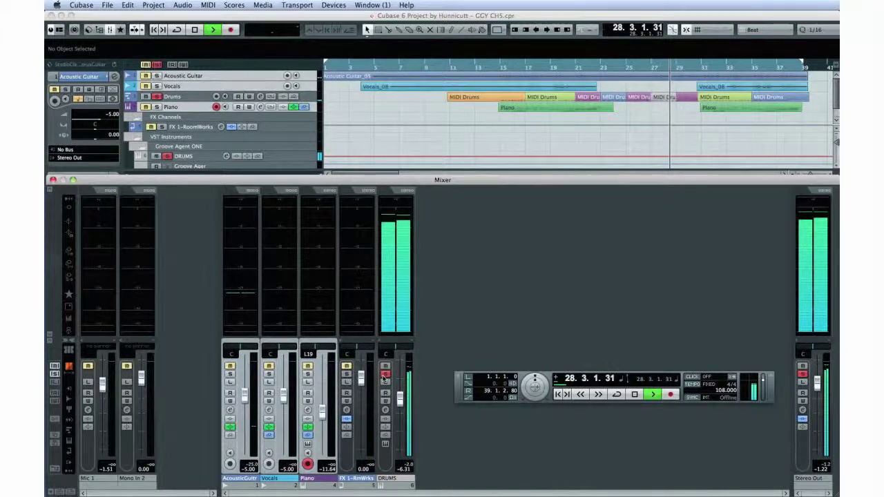
pyautogui.click(386, 373)
pyautogui.press('space')
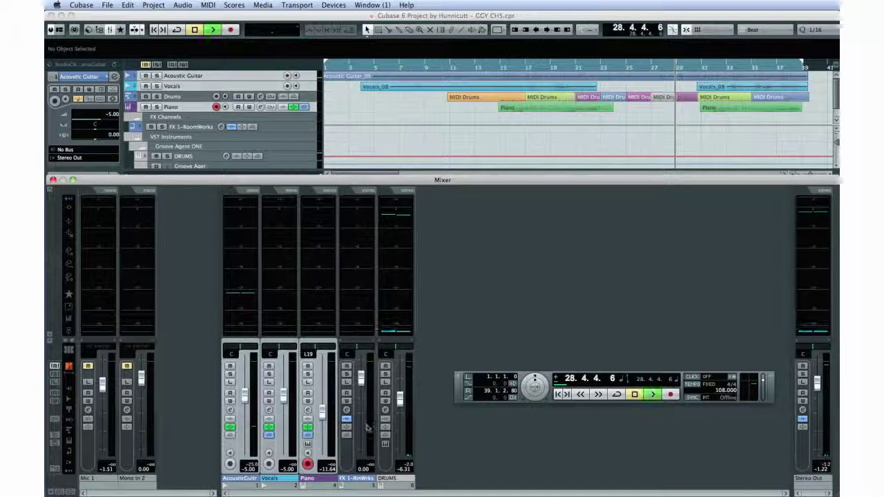
# - During playback, set the faders to 1.38 for Acoustic Guitar, -1.02 for Piano and fully down for Vocals
pyautogui.press('space')
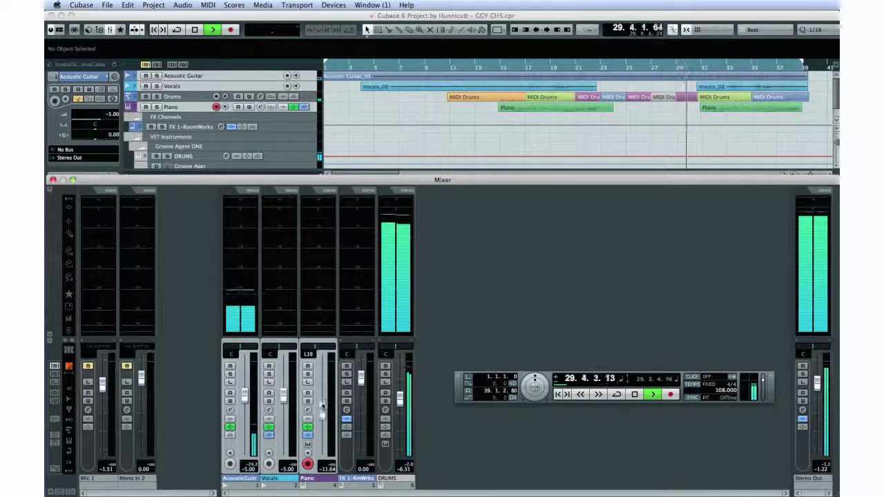
pyautogui.moveTo(249, 401); pyautogui.dragTo(245, 381)
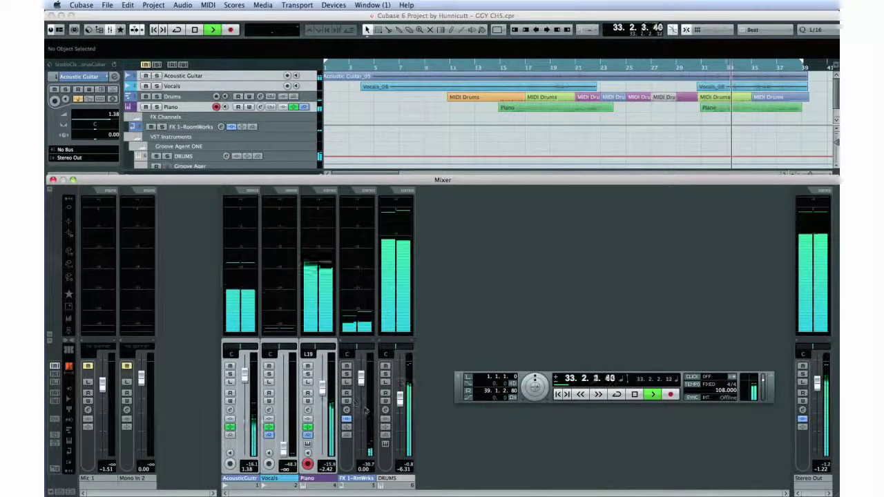
pyautogui.moveTo(322, 391); pyautogui.dragTo(323, 388)
pyautogui.press('space')
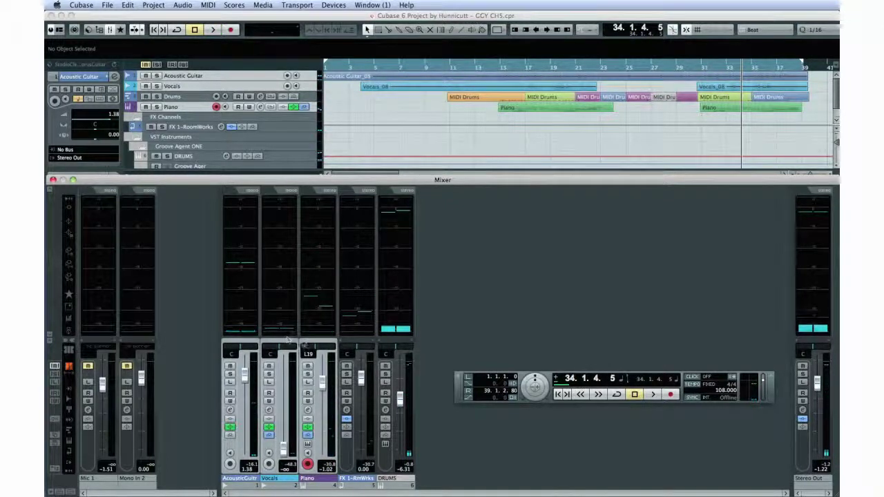
# - Pan Acoustic Guitar to R36 and Piano to L51, auditioning the stereo placement with playback
pyautogui.click(250, 349)
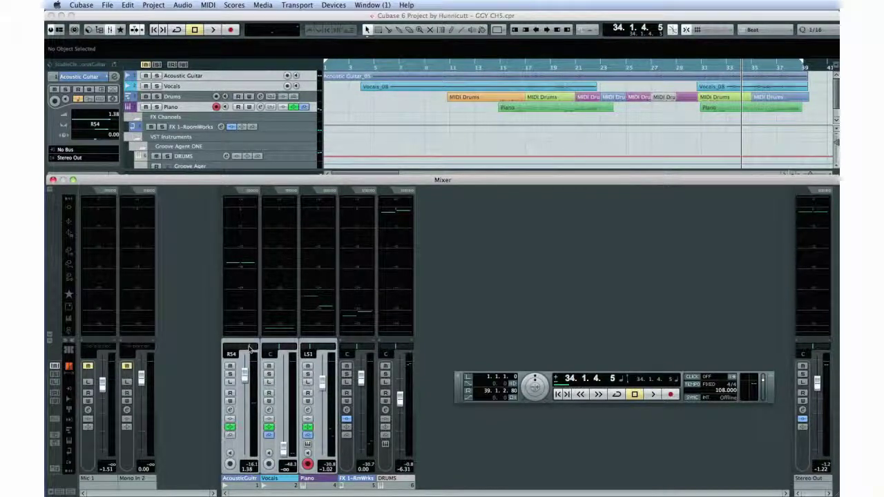
pyautogui.press('space')
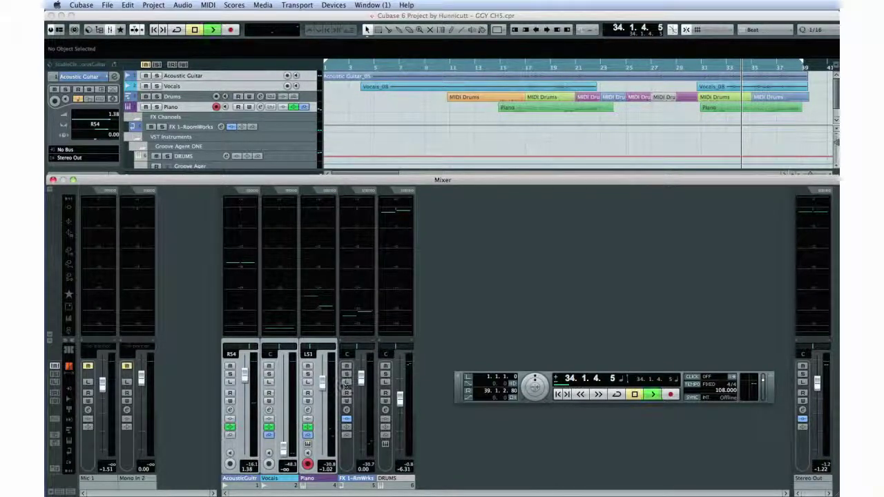
pyautogui.moveTo(250, 350)
pyautogui.mouseDown()
pyautogui.moveTo(257, 348)
pyautogui.moveTo(240, 348)
pyautogui.moveTo(249, 349)
pyautogui.mouseUp()
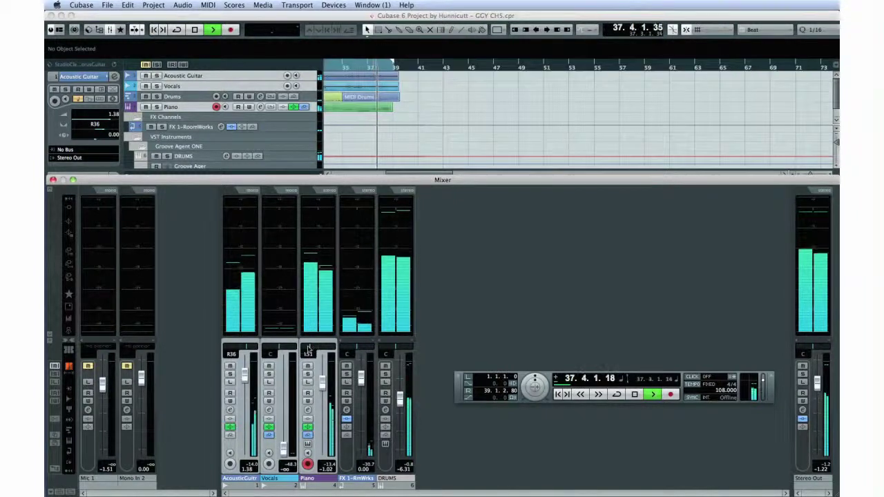
pyautogui.click(635, 393)
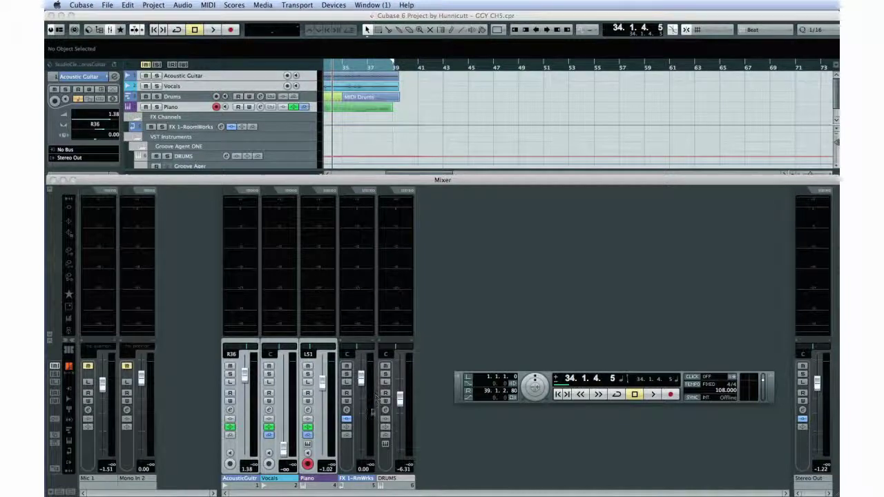
# - In the Acoustic Guitar channel settings, move the EQ 1 high-pass to 64 Hz and boost EQ 3 by 4.8 at 4773 Hz
pyautogui.click(230, 410)
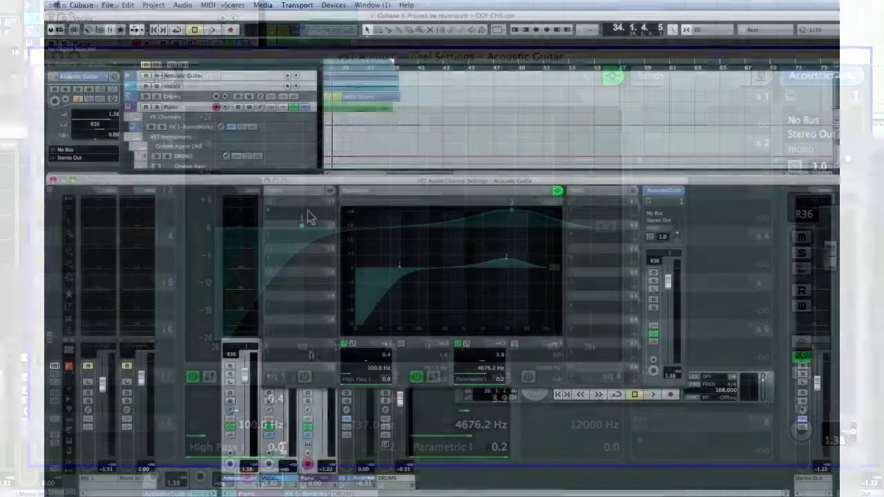
pyautogui.moveTo(304, 225); pyautogui.dragTo(318, 210)
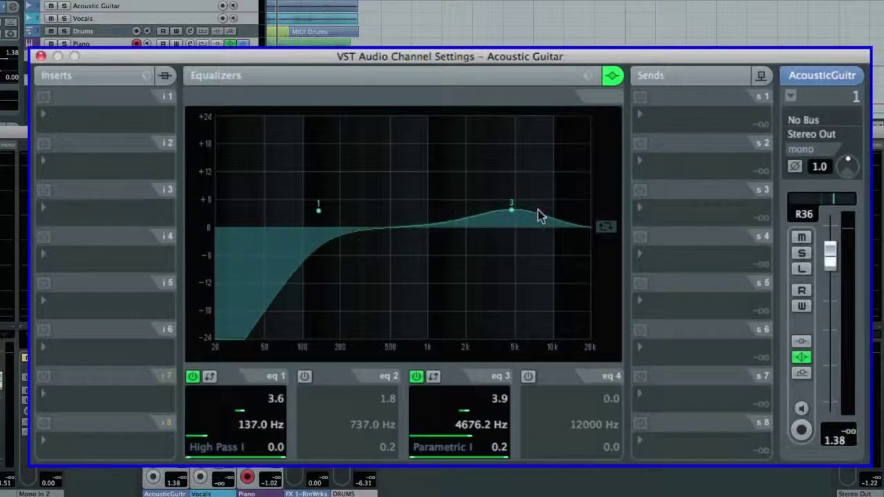
pyautogui.moveTo(513, 210)
pyautogui.mouseDown()
pyautogui.moveTo(515, 222)
pyautogui.moveTo(513, 205)
pyautogui.mouseUp()
pyautogui.moveTo(312, 218); pyautogui.dragTo(276, 215)
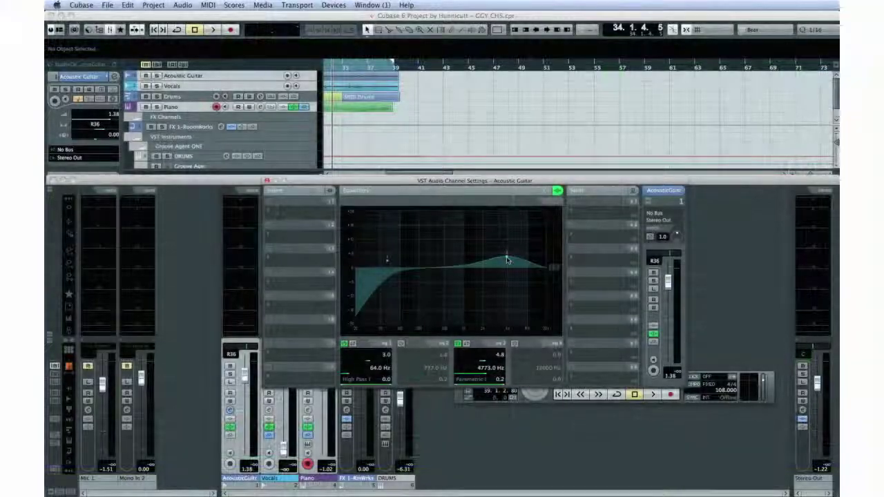
# - Fine-tune EQ 3 on the Acoustic Guitar channel by slightly reducing its boost
pyautogui.moveTo(507, 260); pyautogui.dragTo(507, 265)
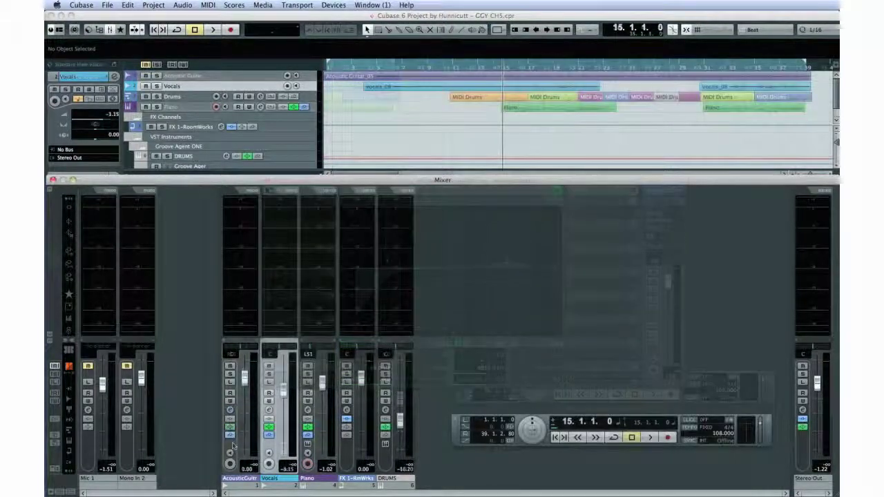
# - Solo the Acoustic Guitar channel and audition it with playback from bar 15
pyautogui.click(233, 445)
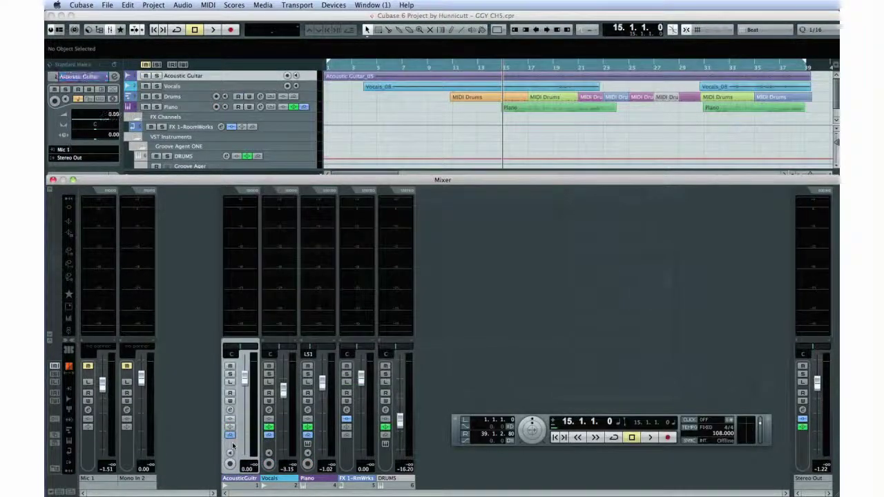
pyautogui.click(229, 374)
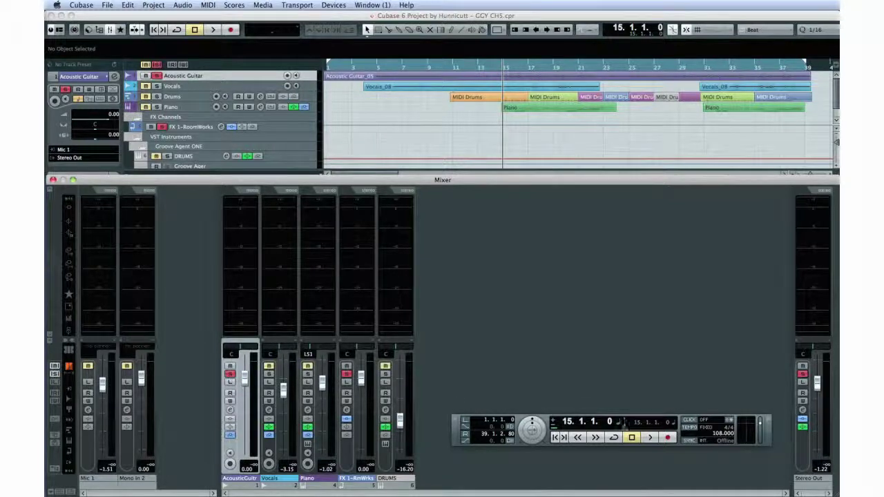
pyautogui.click(649, 437)
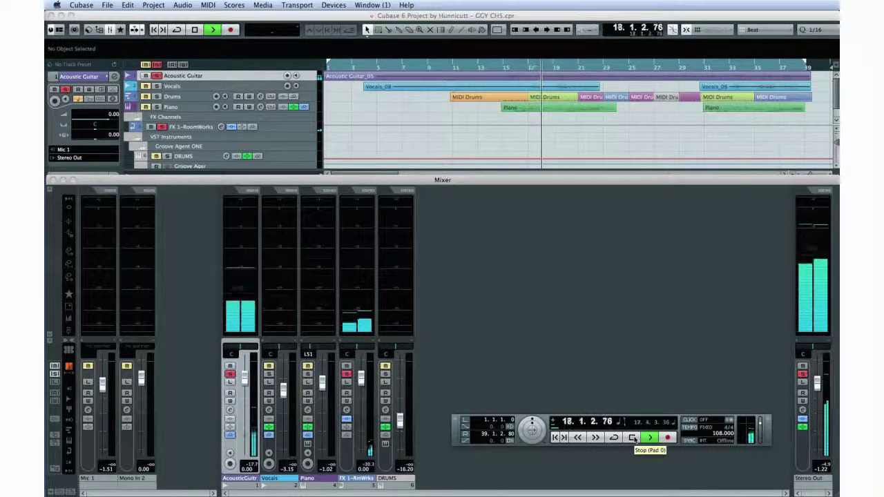
pyautogui.click(633, 437)
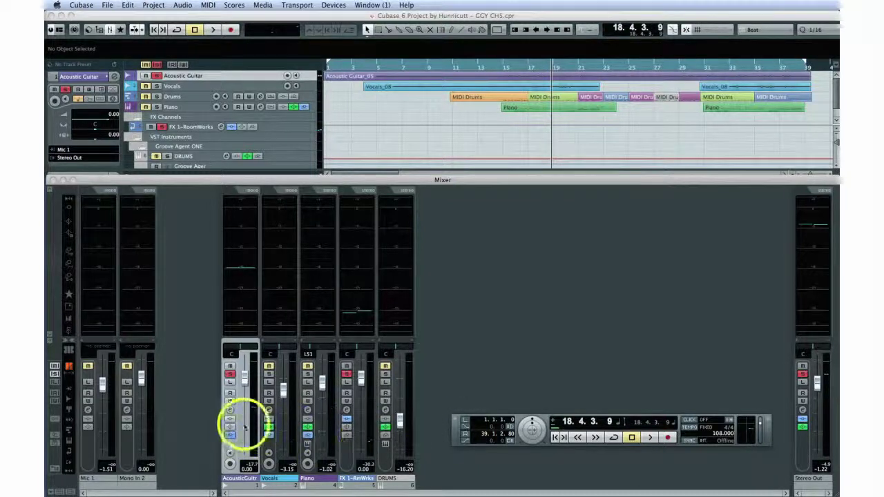
# - Open the Acoustic Guitar channel settings and enable all four EQ bands
pyautogui.click(230, 410)
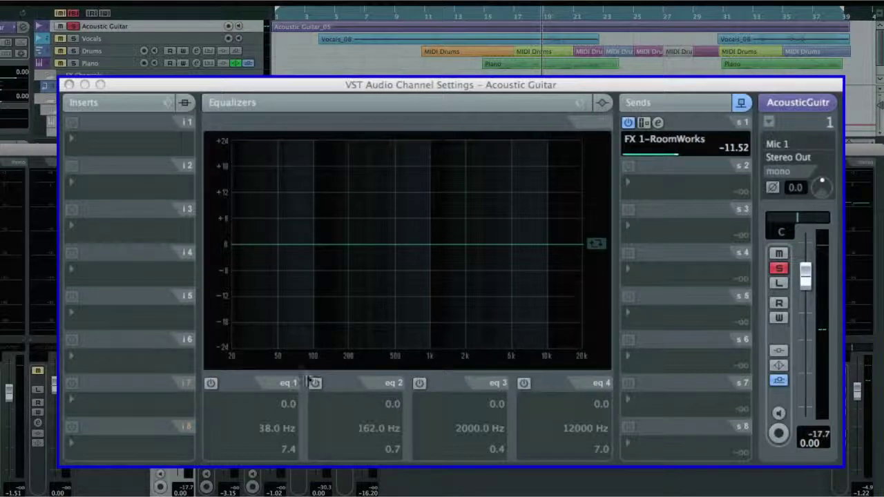
pyautogui.click(210, 384)
pyautogui.click(316, 384)
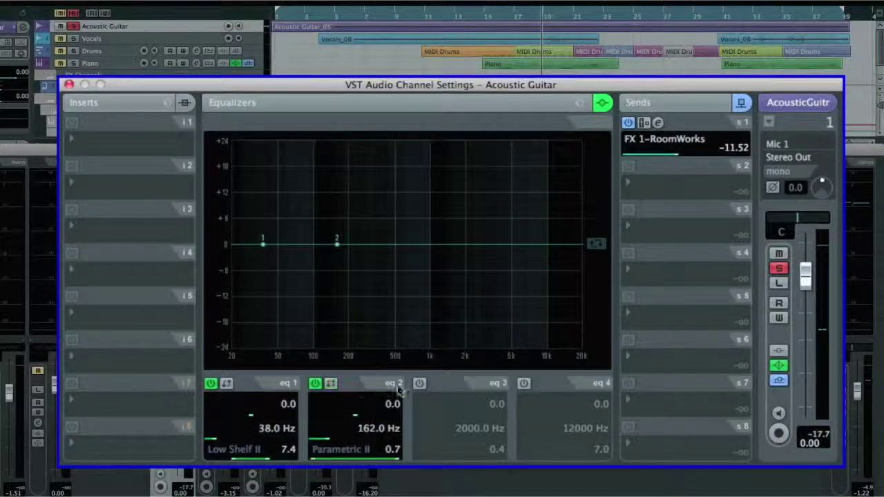
pyautogui.click(418, 385)
pyautogui.click(523, 384)
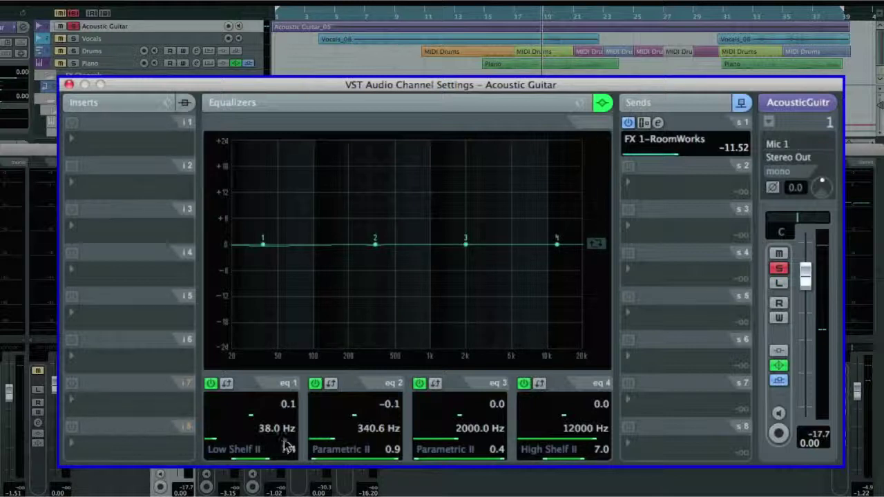
# - Sweep a 12.8 boost on EQ 2 during soloed guitar playback, and set the band to -4.0 at 171.5 Hz with a Q of 0.6
pyautogui.moveTo(375, 247); pyautogui.dragTo(341, 250)
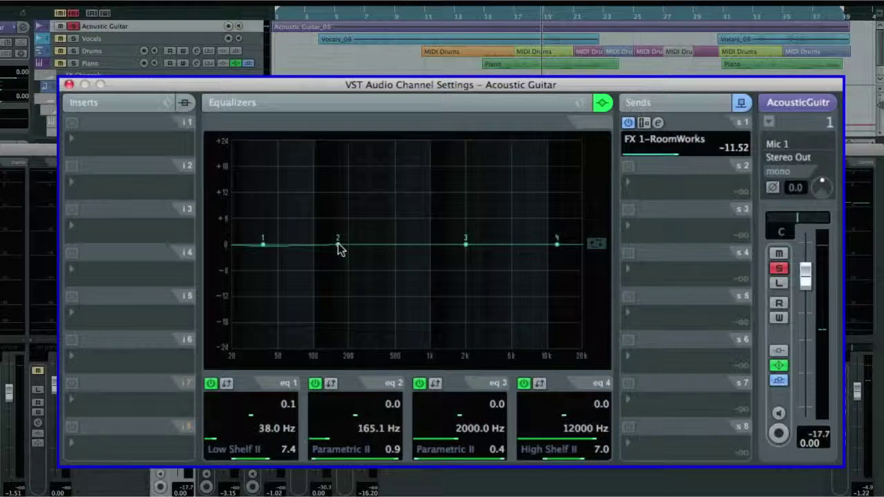
pyautogui.scroll(10, 339, 244)
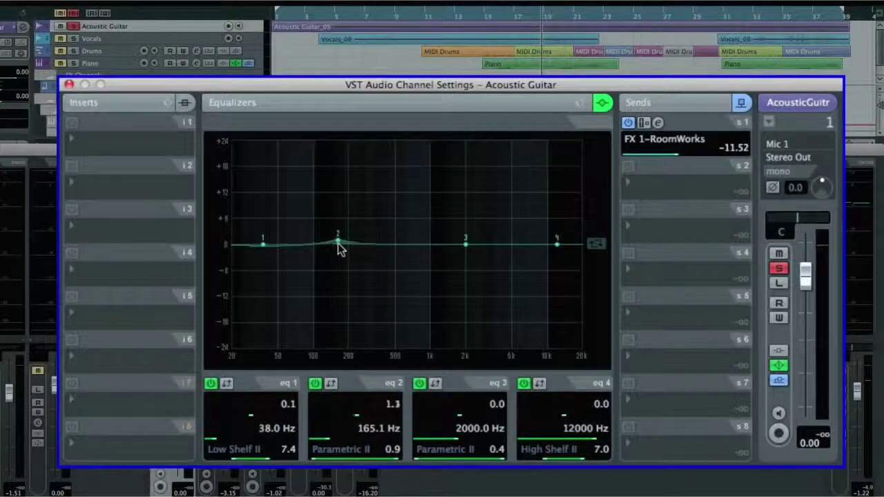
pyautogui.scroll(3, 338, 245)
pyautogui.scroll(4, 338, 249)
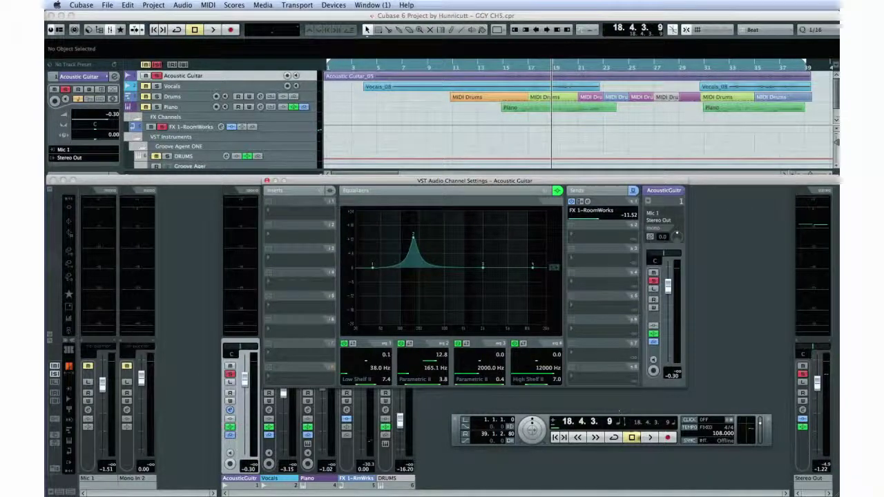
pyautogui.click(646, 439)
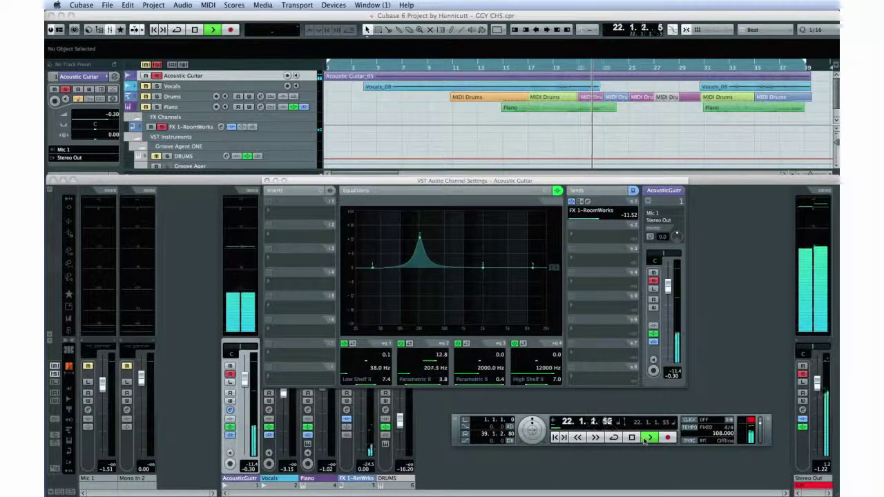
pyautogui.click(638, 438)
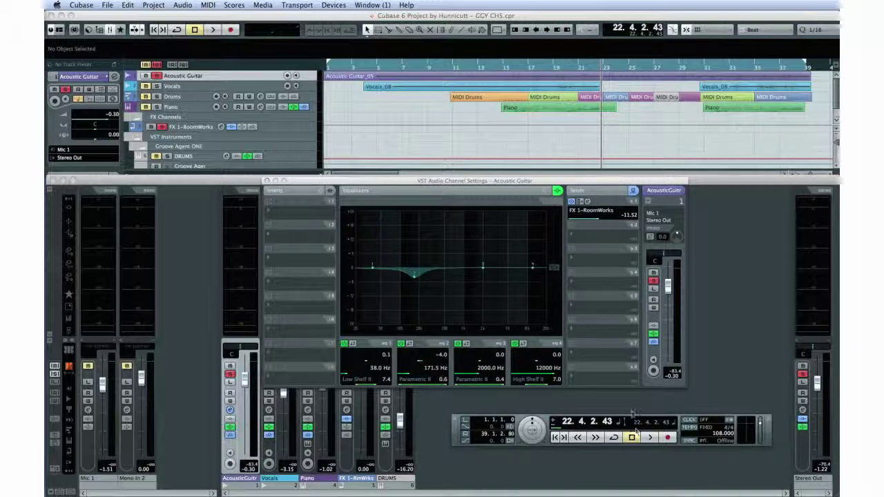
# - Audition the equalized guitar, unsoloing it during playback to hear it in the full mix
pyautogui.click(650, 437)
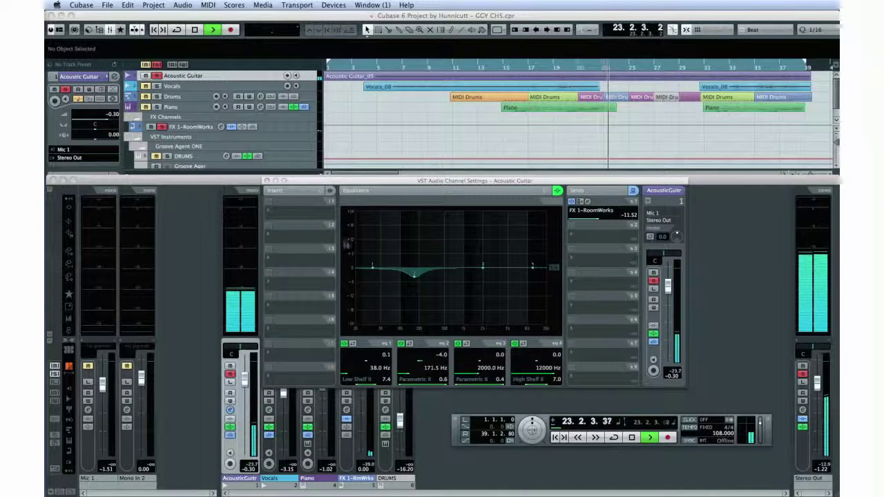
pyautogui.click(231, 375)
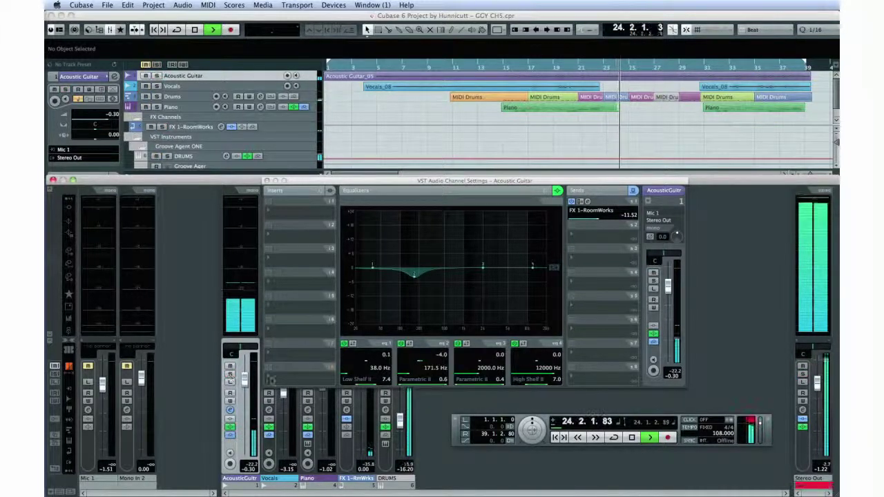
pyautogui.click(632, 437)
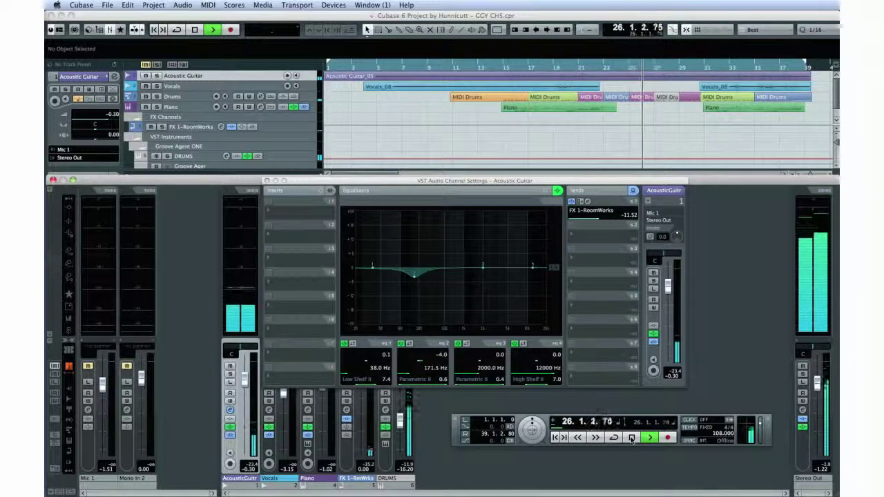
pyautogui.click(632, 437)
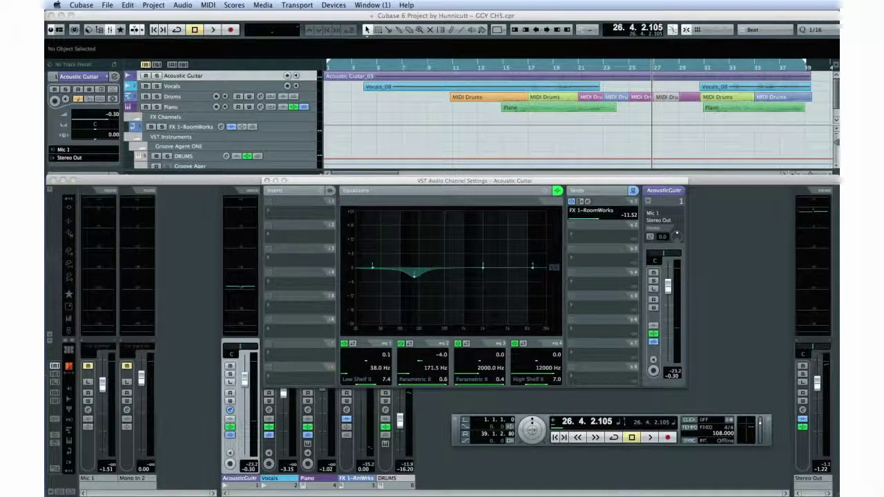
# - Play from bar 15 and compare the Acoustic Guitar with its equalizers bypassed and active
pyautogui.click(502, 63)
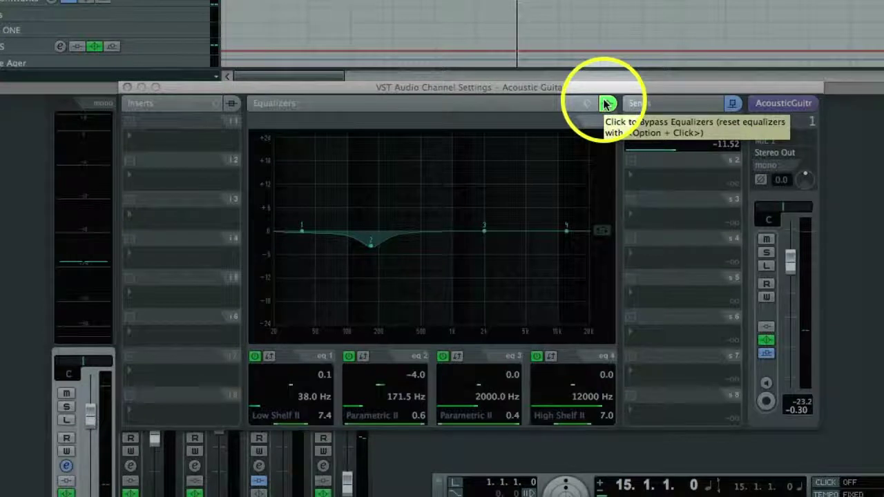
pyautogui.press('space')
pyautogui.click(606, 103)
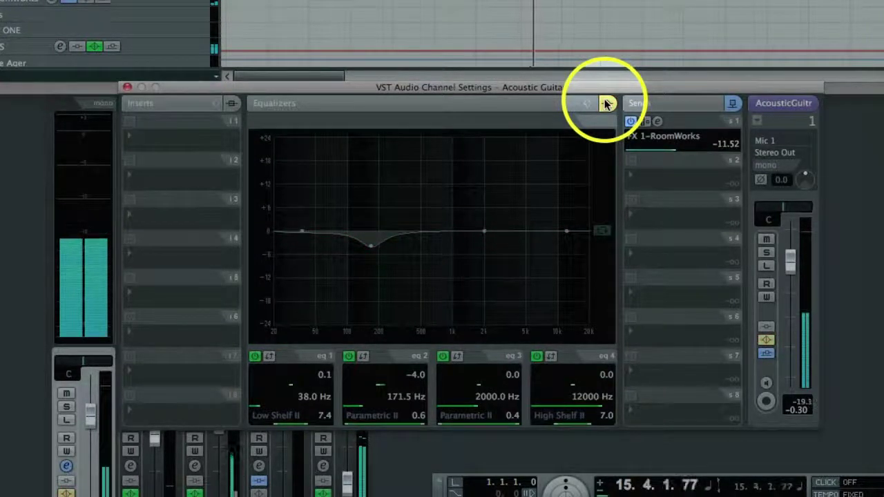
pyautogui.click(606, 103)
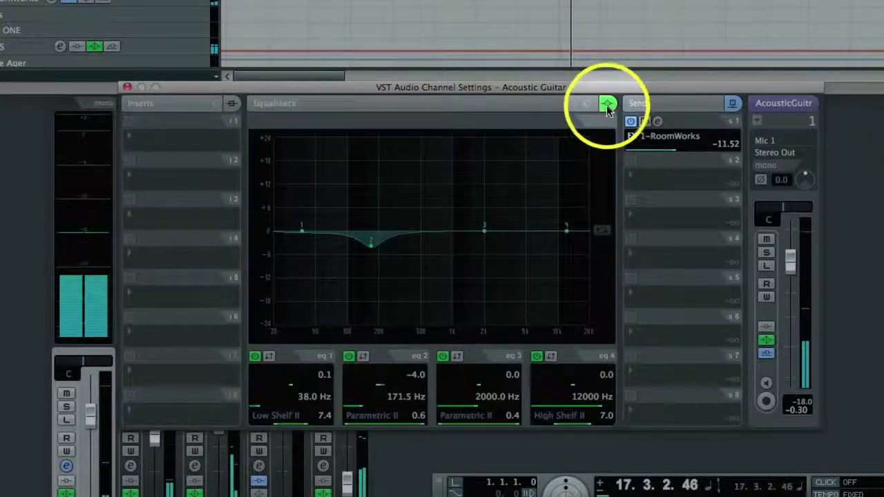
pyautogui.click(605, 103)
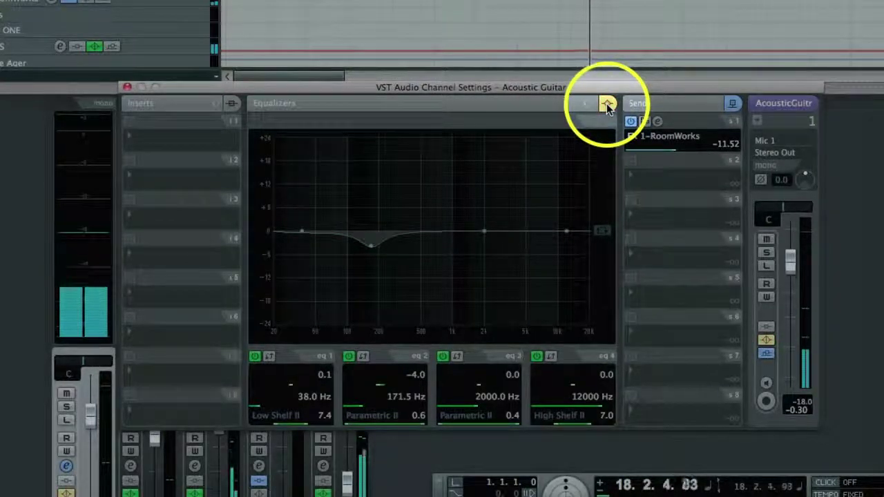
pyautogui.click(606, 102)
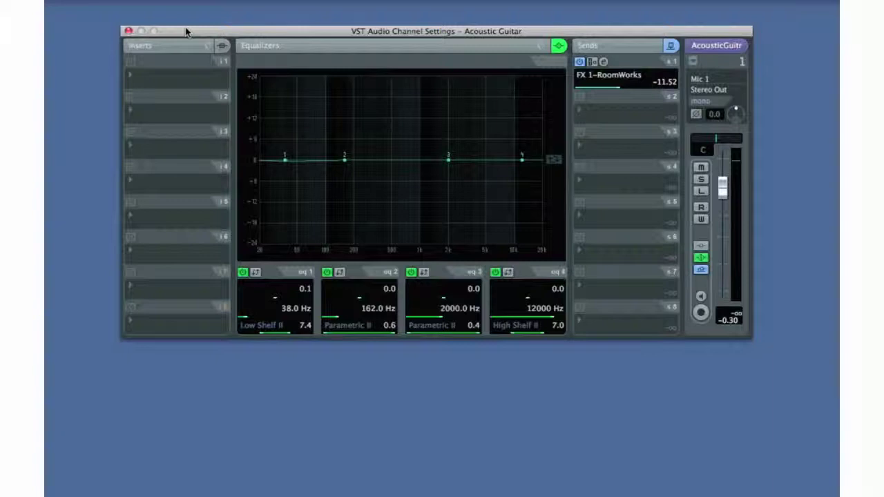
# - Examine the effect categories available for the first insert slot, including Delay, Distortion, Dynamics and Modulation
pyautogui.click(138, 79)
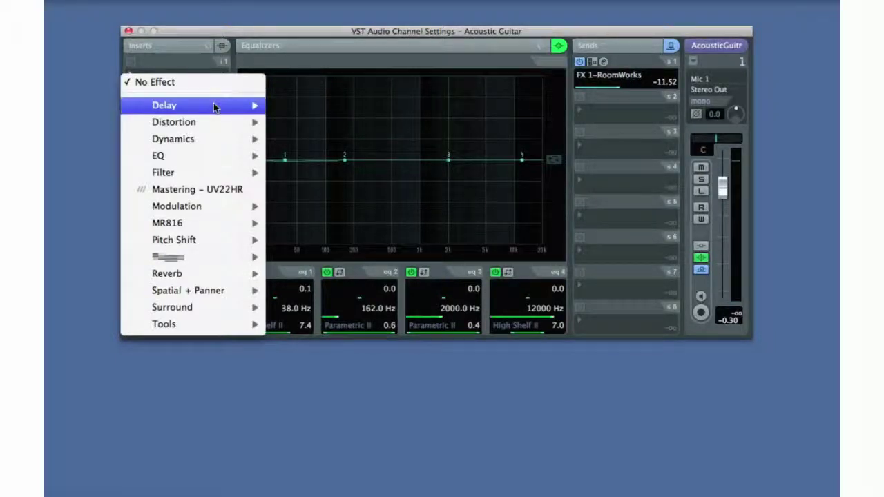
pyautogui.moveTo(215, 107)
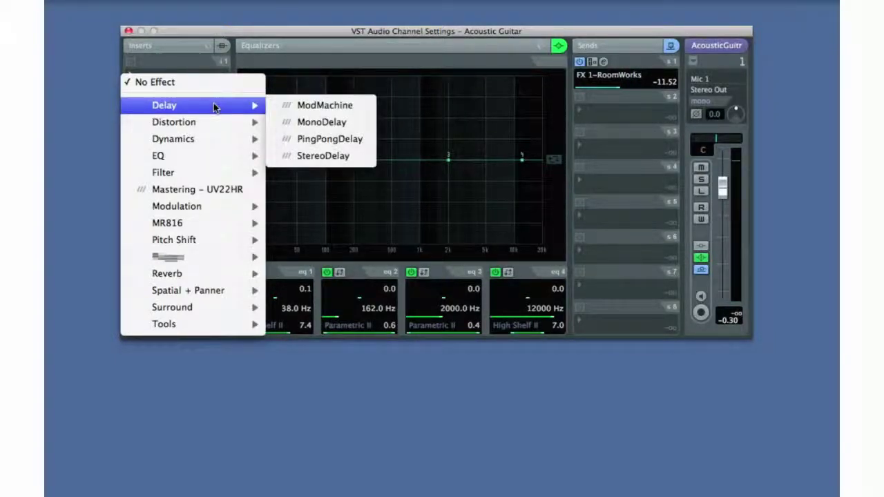
pyautogui.moveTo(217, 279)
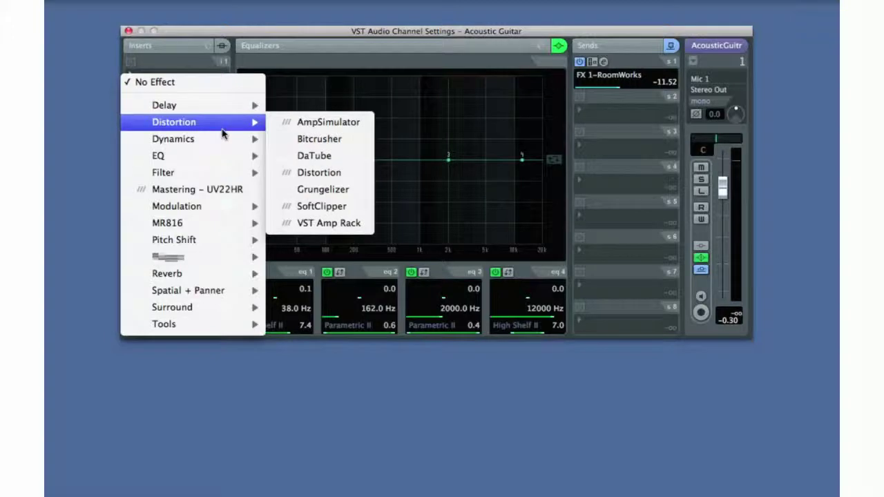
pyautogui.moveTo(222, 139)
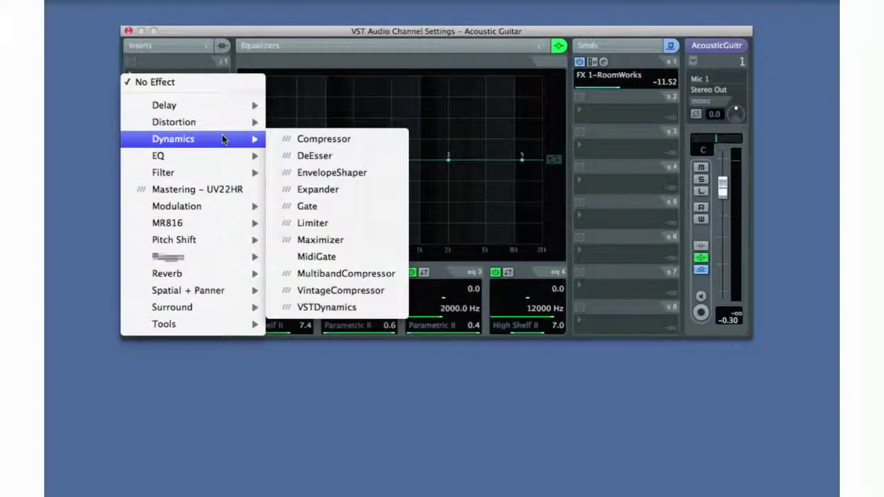
pyautogui.moveTo(217, 204)
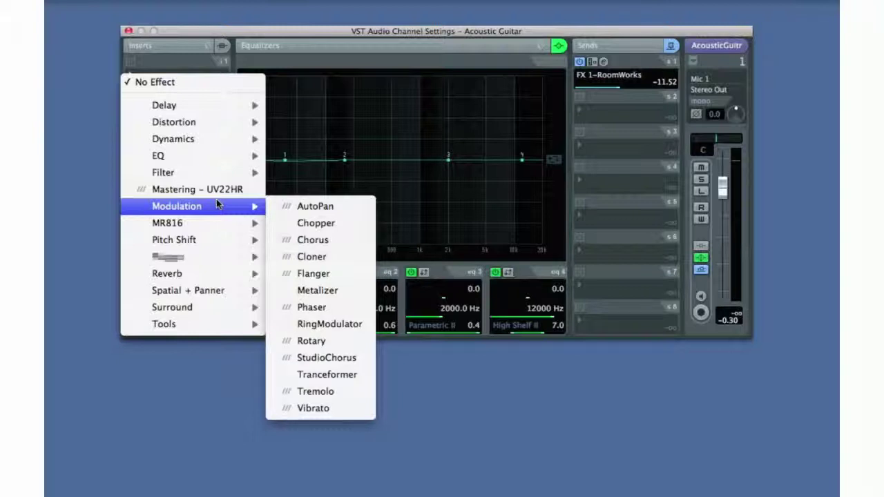
pyautogui.click(287, 84)
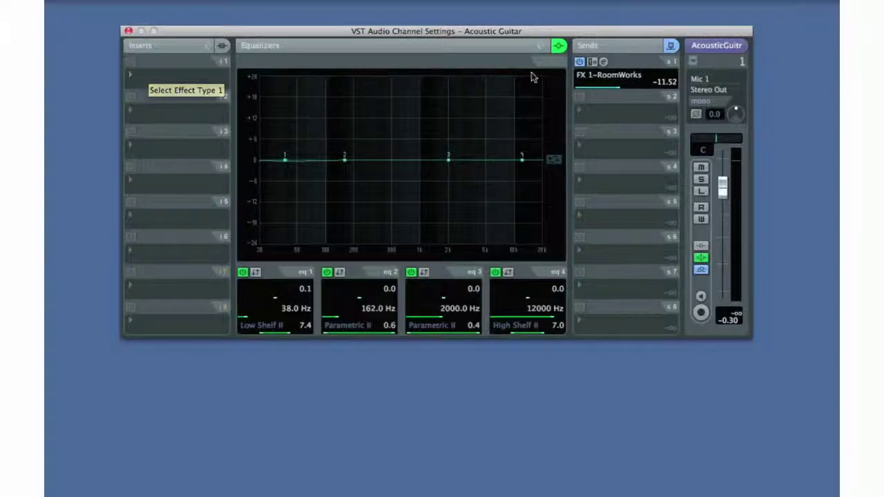
# - Keep FX 1-RoomWorks as the Acoustic Guitar's first send and set its level to -16.23
pyautogui.click(598, 80)
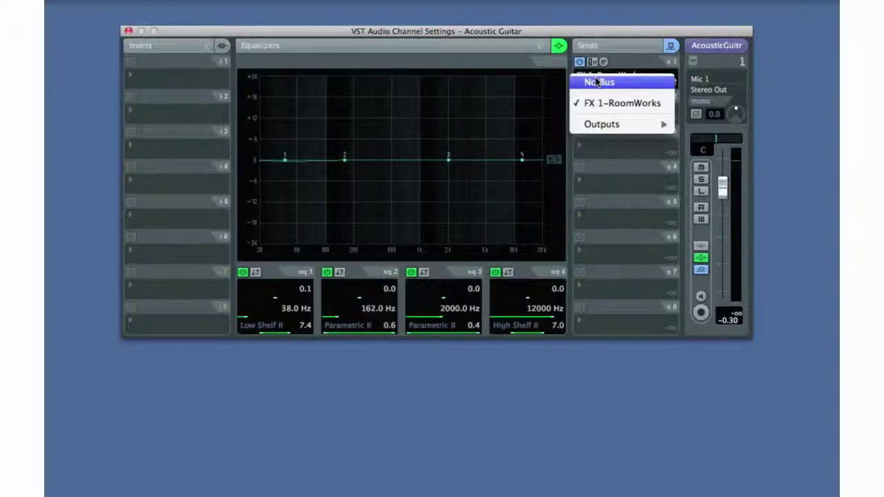
pyautogui.click(603, 99)
pyautogui.moveTo(617, 90)
pyautogui.mouseDown()
pyautogui.moveTo(595, 92)
pyautogui.moveTo(649, 90)
pyautogui.moveTo(608, 90)
pyautogui.mouseUp()
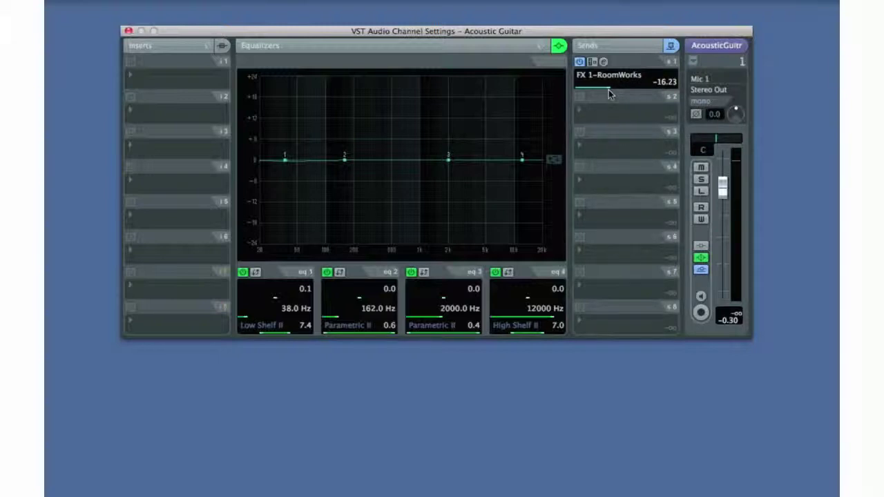
# - Add the Compressor dynamics effect to the Acoustic Guitar's first insert slot
pyautogui.click(158, 78)
pyautogui.moveTo(160, 141)
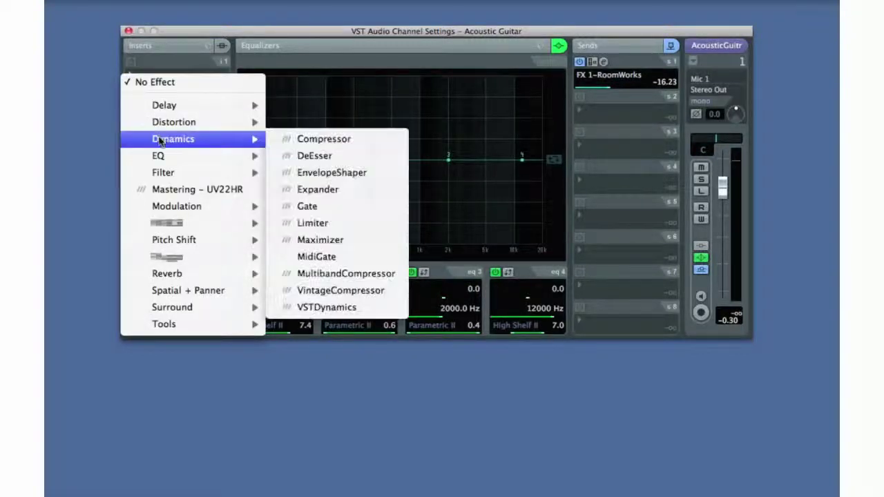
pyautogui.click(293, 139)
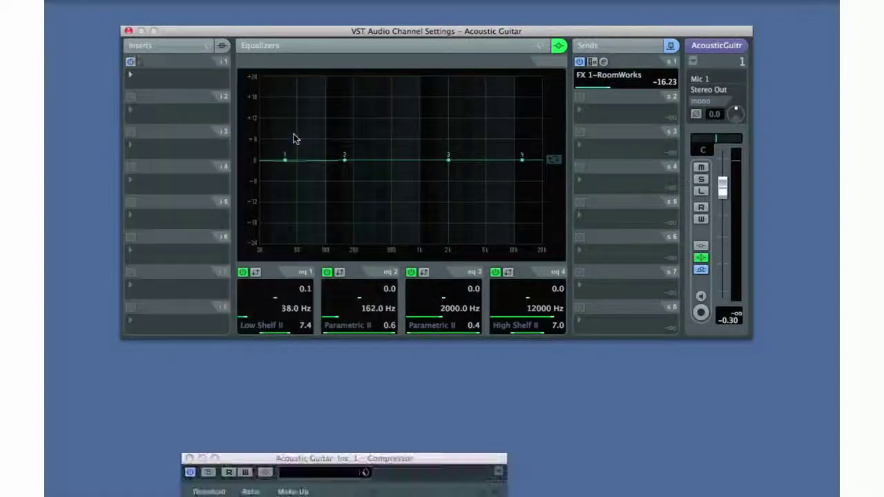
# - Load the Funky Drums preset in the Compressor and close the effect window
pyautogui.moveTo(331, 458); pyautogui.dragTo(289, 385)
pyautogui.click(274, 403)
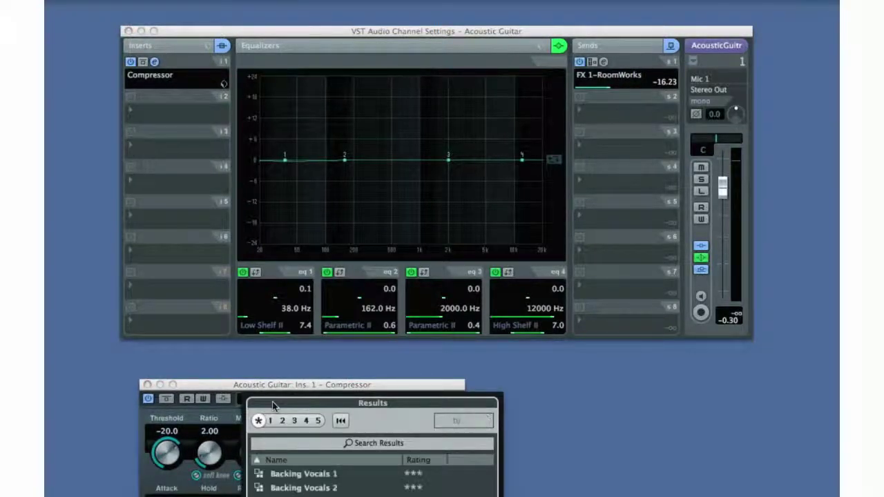
pyautogui.doubleClick(290, 496)
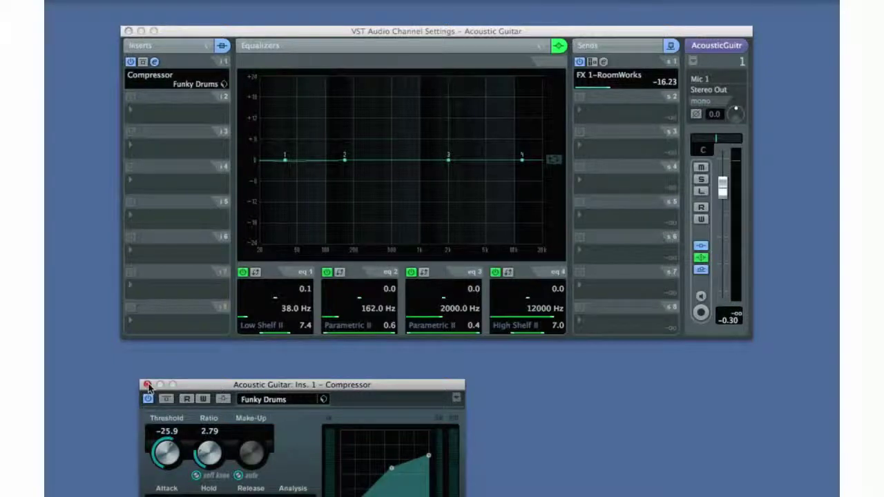
pyautogui.click(147, 384)
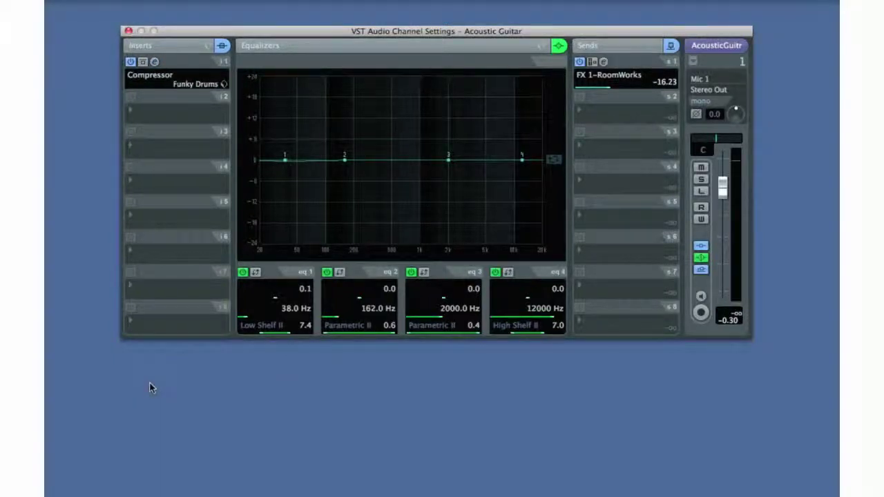
# - Examine the bus choices for the Acoustic Guitar's first send, keeping FX 1-RoomWorks selected
pyautogui.click(600, 81)
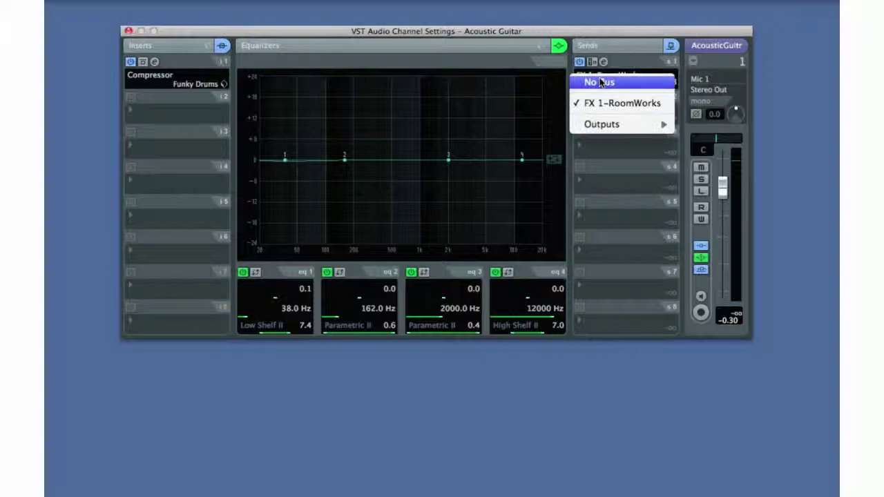
pyautogui.click(603, 102)
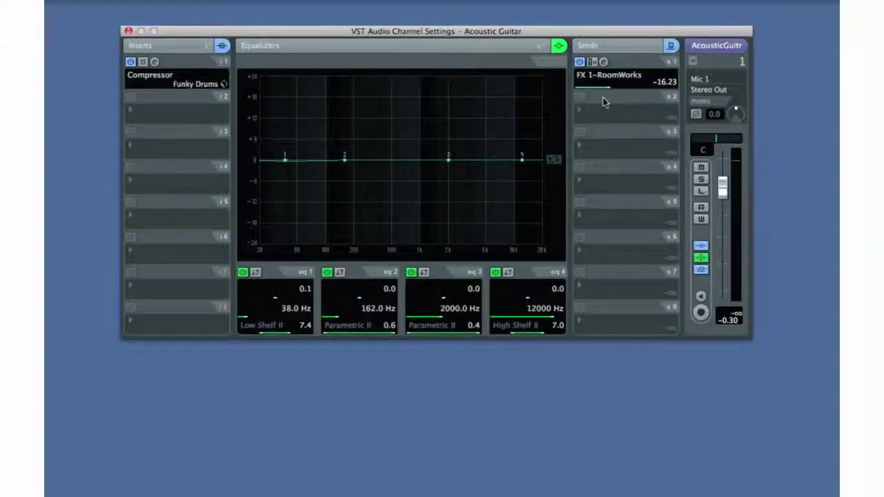
pyautogui.moveTo(609, 91)
pyautogui.mouseDown()
pyautogui.moveTo(590, 91)
pyautogui.moveTo(608, 91)
pyautogui.mouseUp()
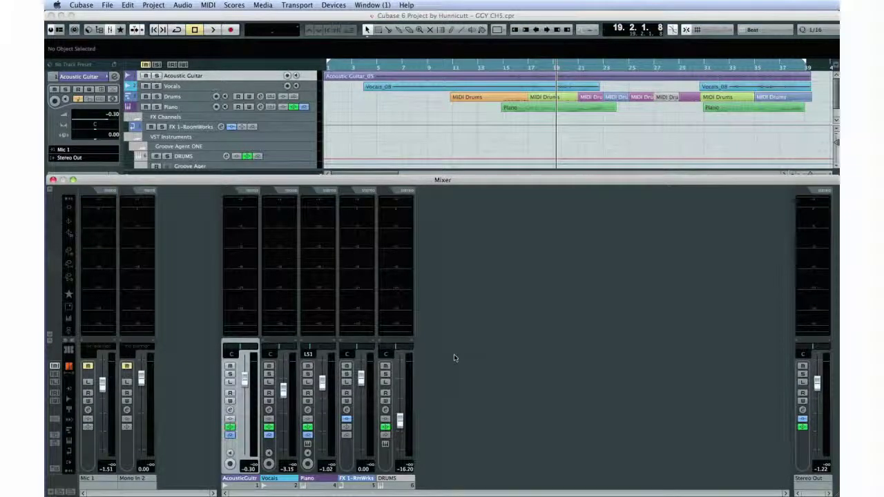
# - Open the DRUMS channel settings and add the Compressor dynamics effect to its first insert slot
pyautogui.click(396, 478)
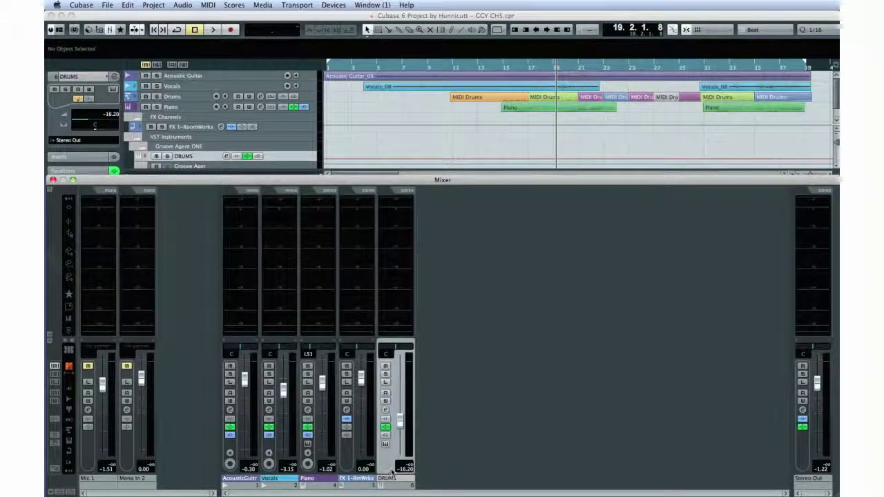
pyautogui.click(385, 410)
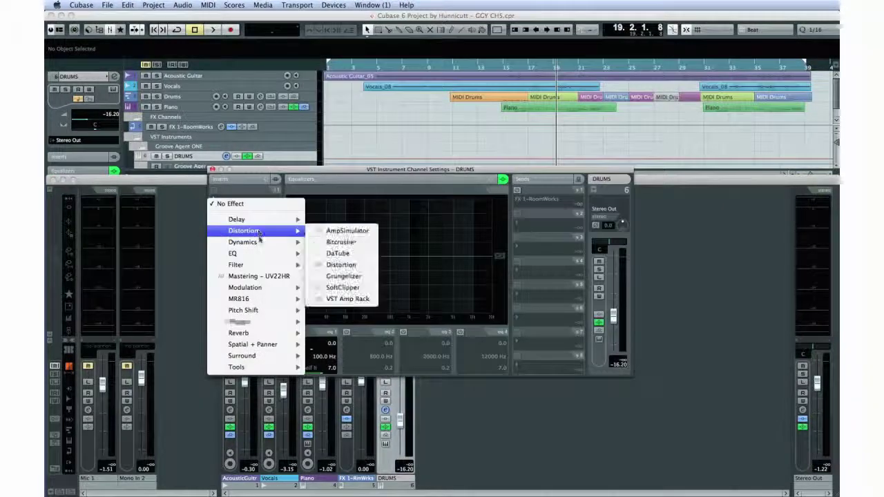
pyautogui.moveTo(276, 242)
pyautogui.click(346, 243)
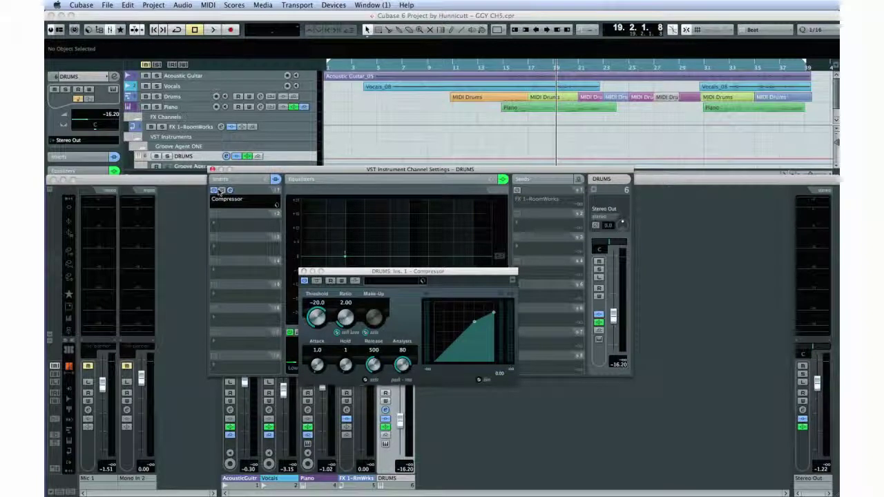
# - Load the Dance Snare preset in the DRUMS Compressor and close the effect window
pyautogui.click(393, 281)
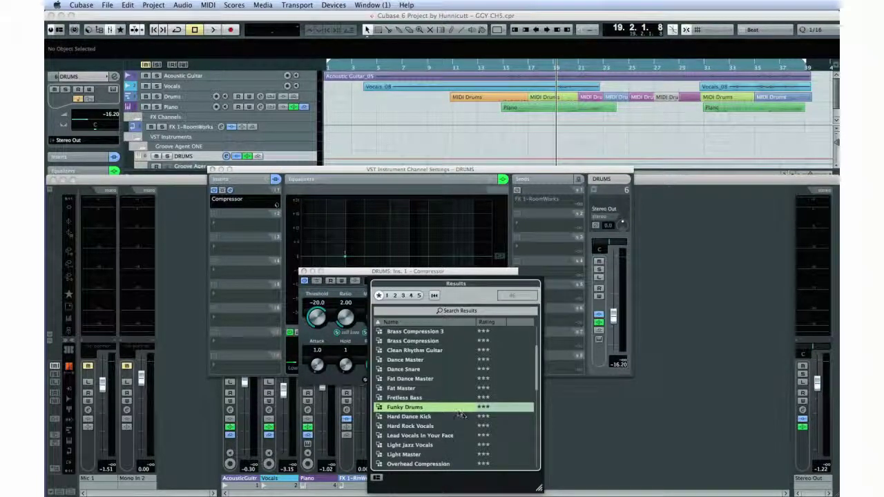
pyautogui.click(415, 369)
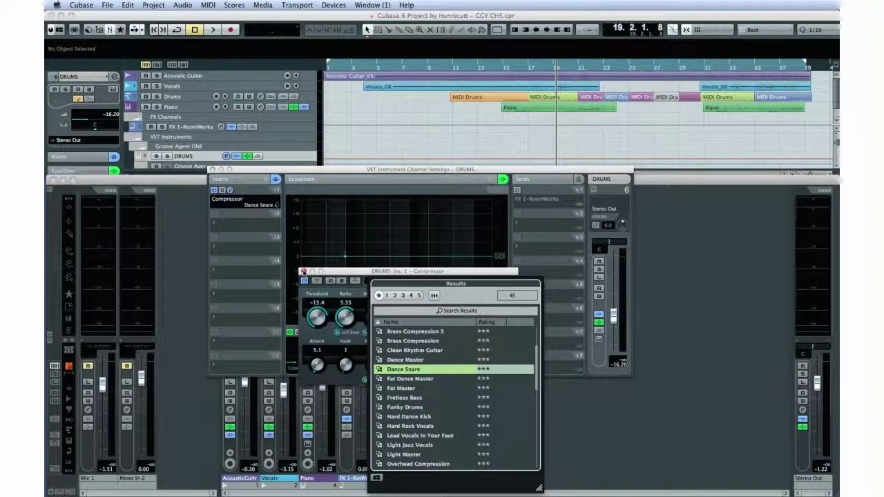
pyautogui.click(304, 272)
# - Activate the FX 1-RoomWorks send on the DRUMS channel, set its level to -10.11, and close the channel settings
pyautogui.click(516, 192)
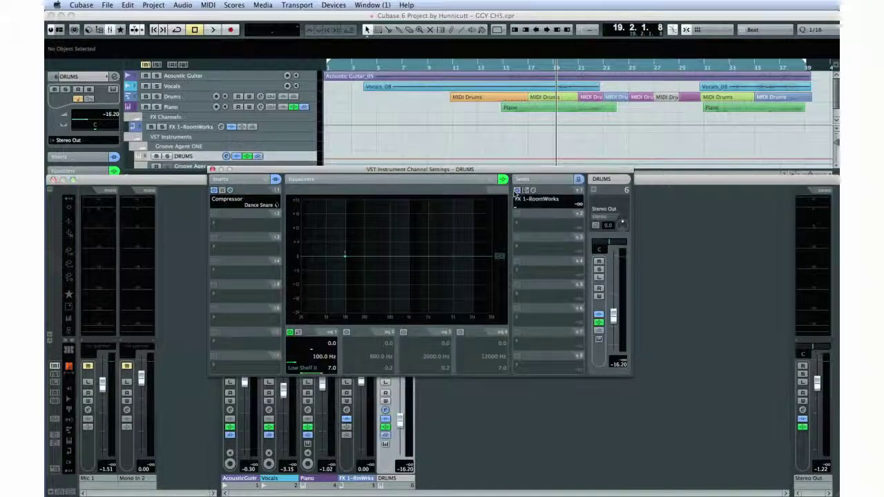
pyautogui.moveTo(515, 207); pyautogui.dragTo(545, 209)
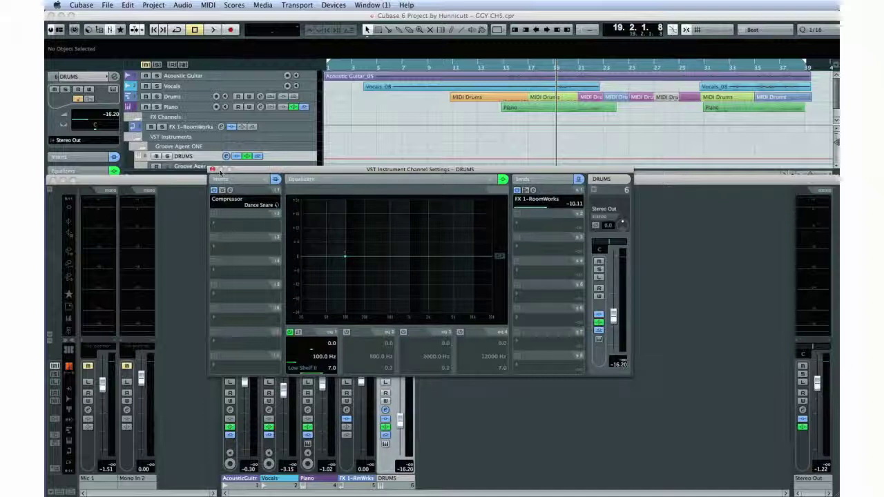
pyautogui.click(213, 169)
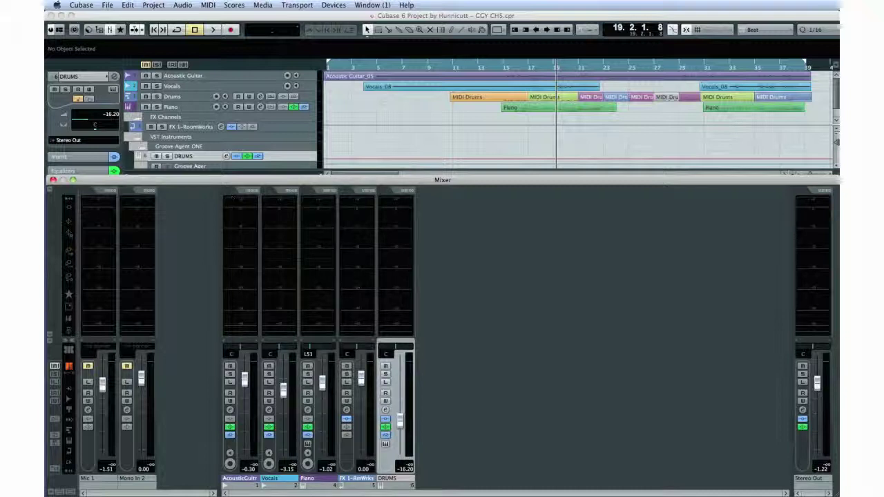
# - Start an audio mixdown export of the song and name the file "Mix one"
pyautogui.click(111, 5)
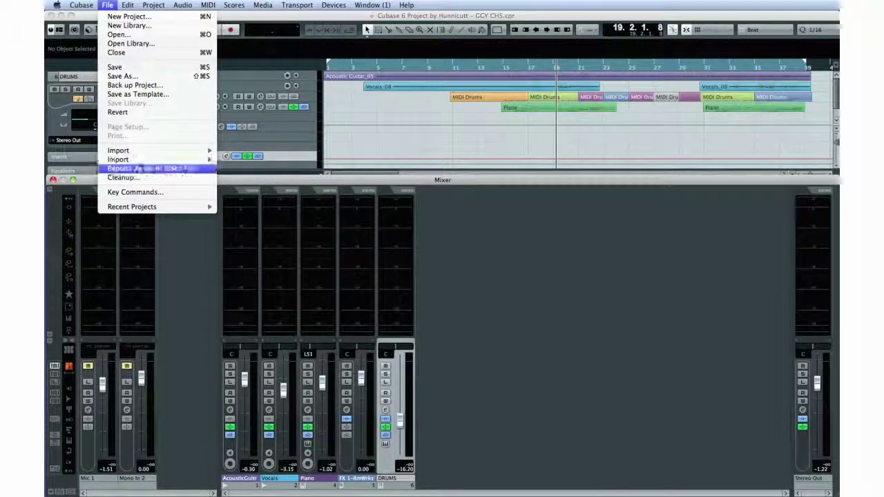
pyautogui.moveTo(142, 159)
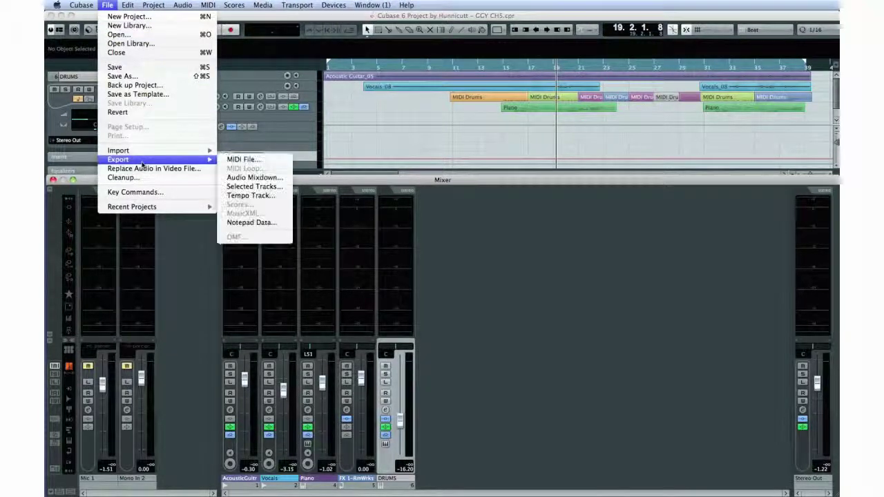
pyautogui.click(239, 177)
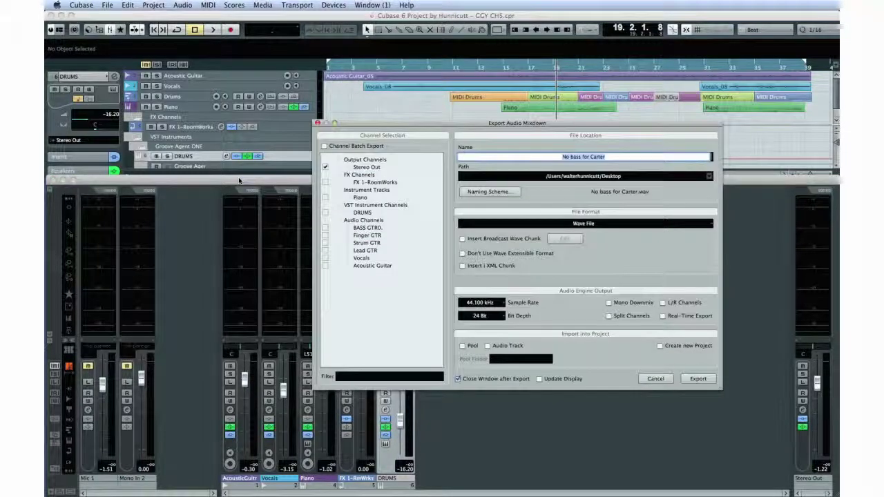
pyautogui.press('BackSpace')
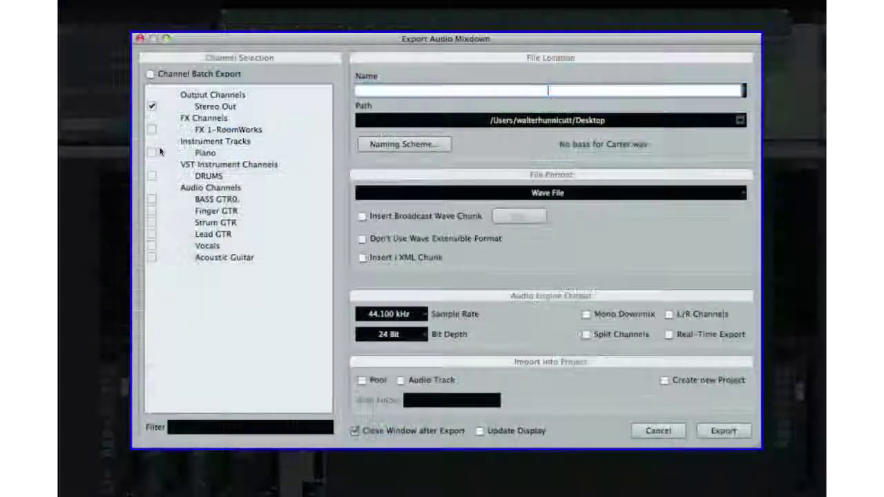
pyautogui.write('Mix one')
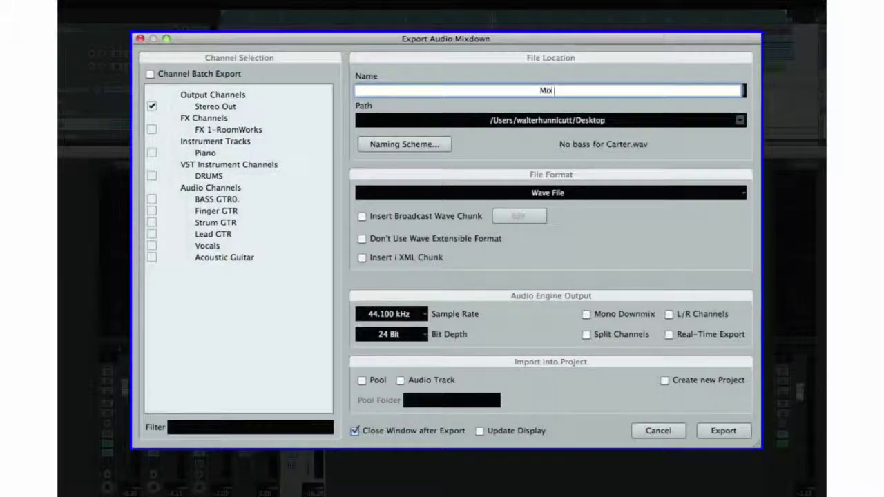
# - Set the mixdown's file format to MPEG 1 Layer 3 File
pyautogui.click(742, 197)
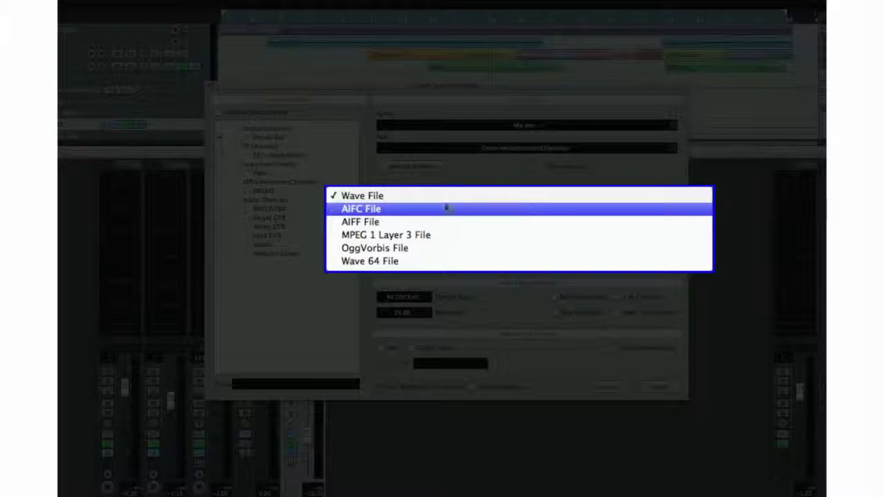
pyautogui.click(462, 237)
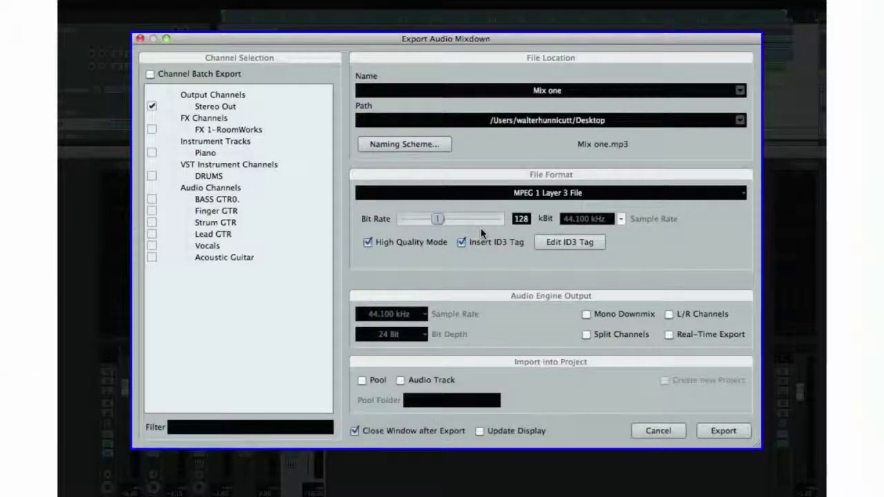
pyautogui.click(570, 245)
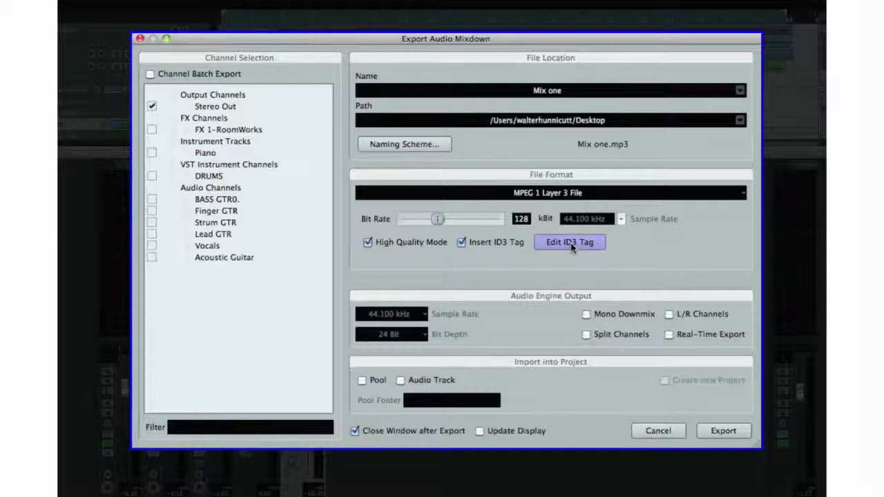
pyautogui.click(749, 196)
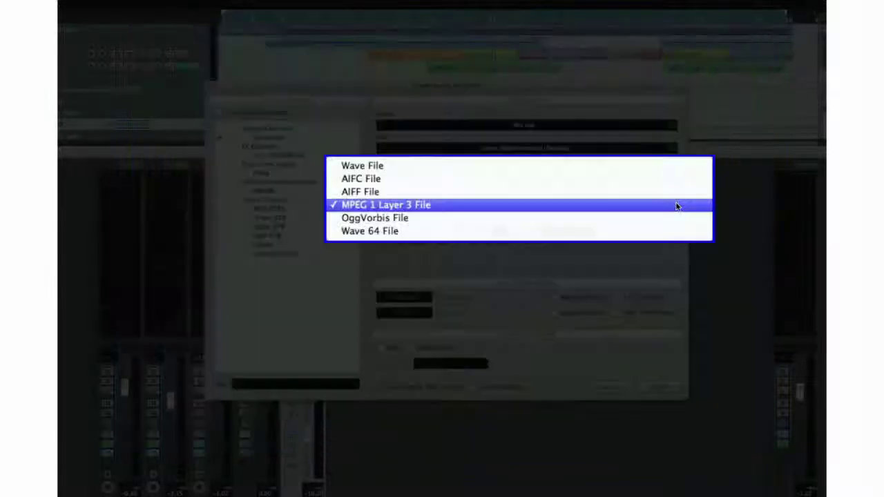
pyautogui.click(745, 196)
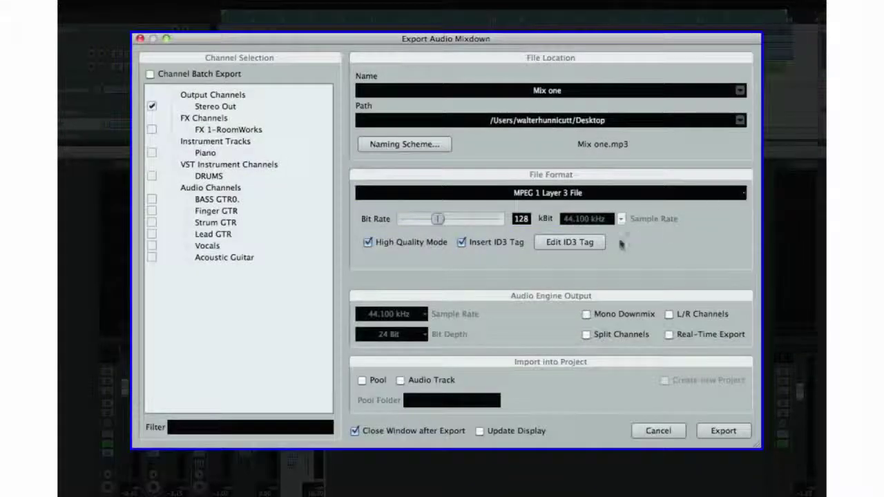
# - Set the title in the mixdown's ID3 tag to "Gonna Get you" and confirm the tag
pyautogui.click(568, 242)
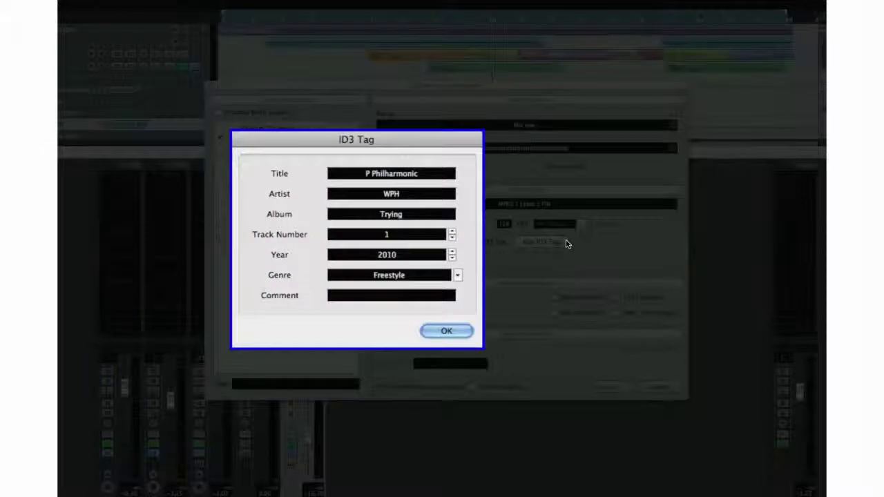
pyautogui.click(389, 176)
pyautogui.write('Conna Get you')
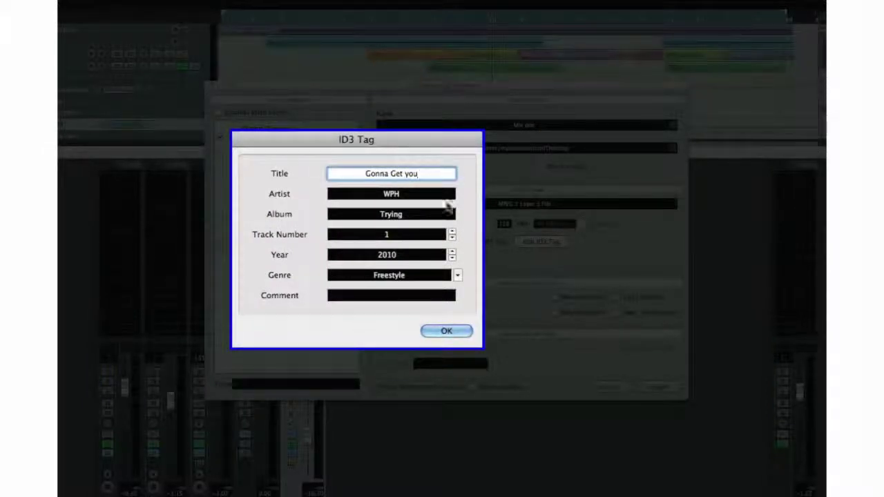
pyautogui.click(446, 333)
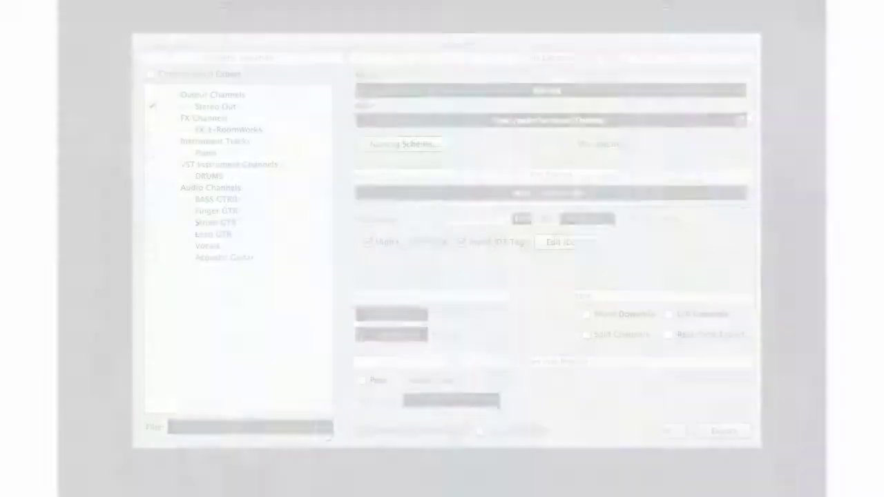
# - Turn off the Audio Track and Pool import options and export the mixdown to the Desktop
pyautogui.click(740, 120)
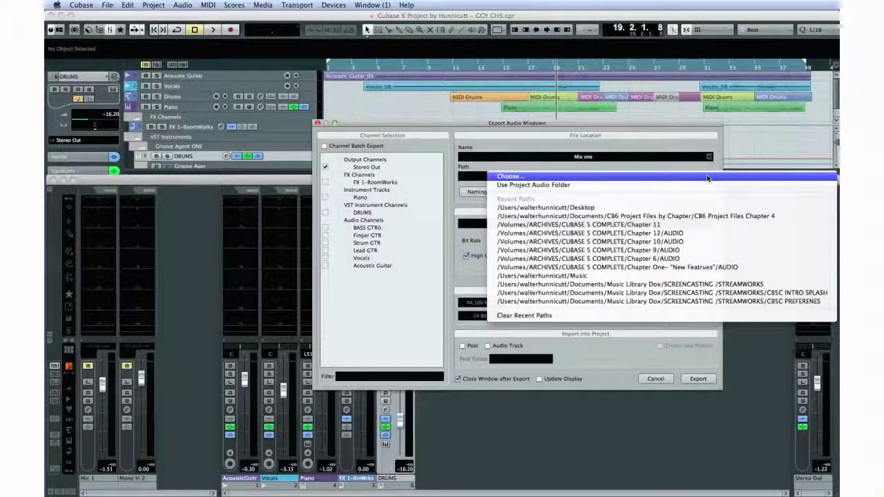
pyautogui.click(708, 177)
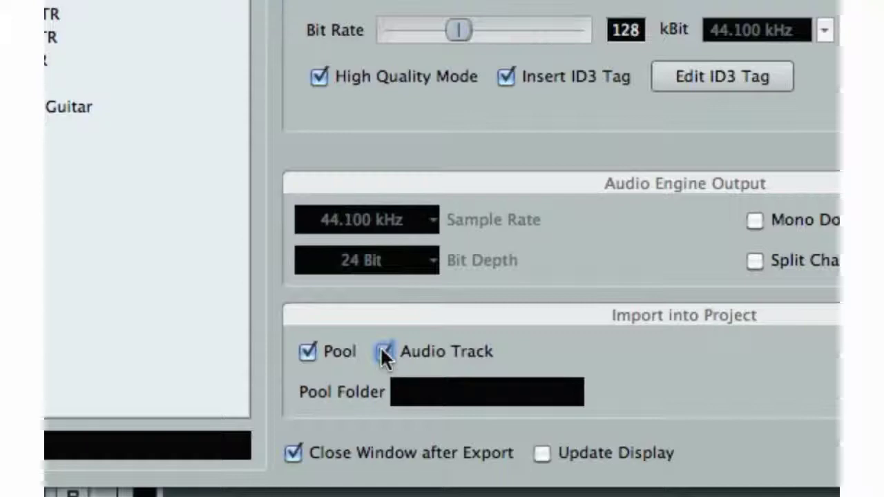
pyautogui.click(384, 355)
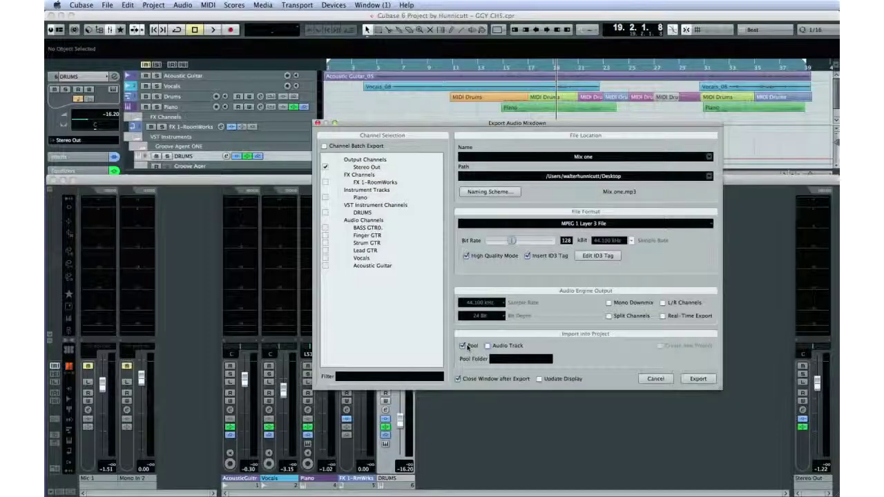
pyautogui.click(462, 346)
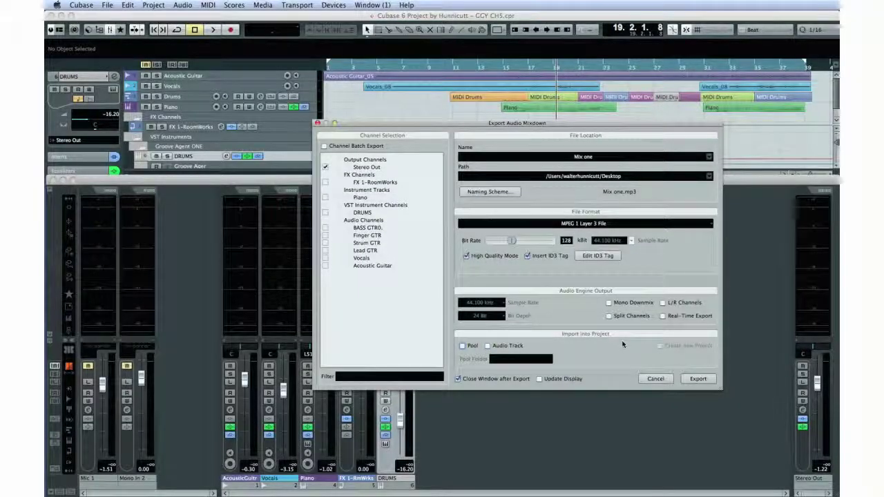
pyautogui.click(686, 380)
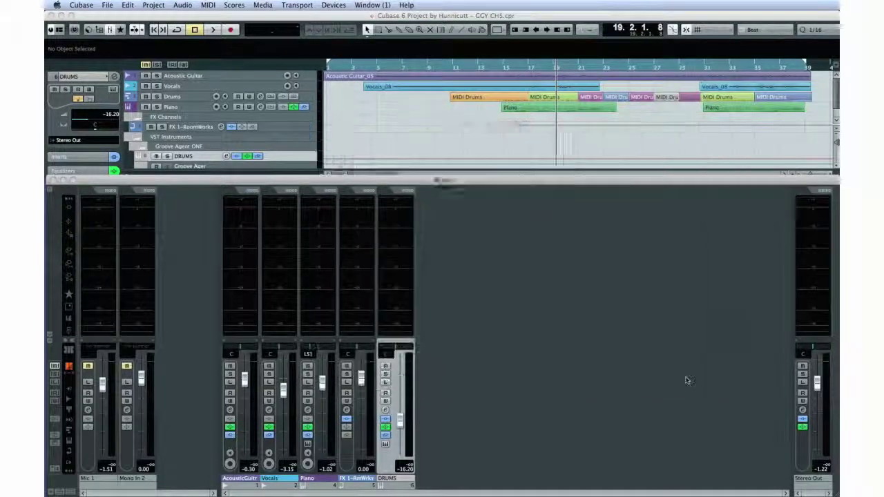